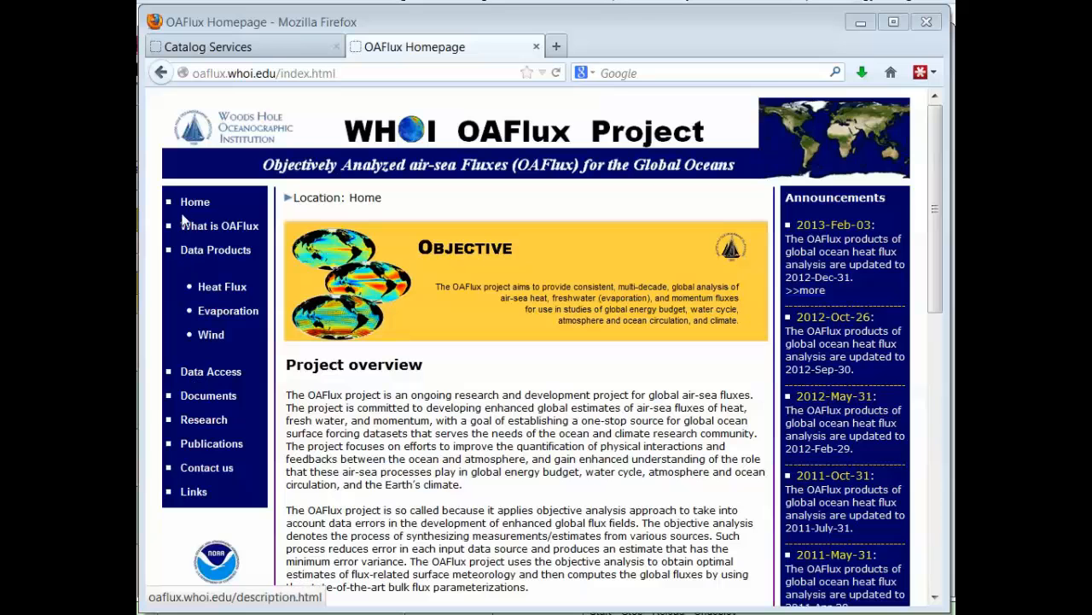
Open the OAFlux Data Access page, and list the remote monthly turbulence directory in the terminal's ncftp session.
{"action": "left_click", "coordinate": [209, 375]}
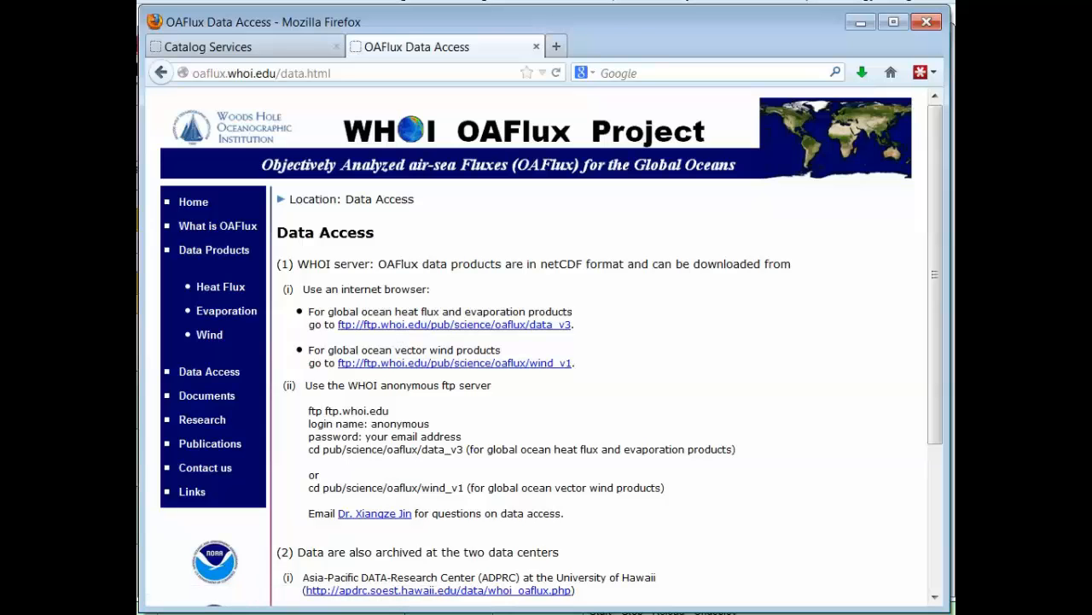
{"action": "key", "text": "alt+Tab"}
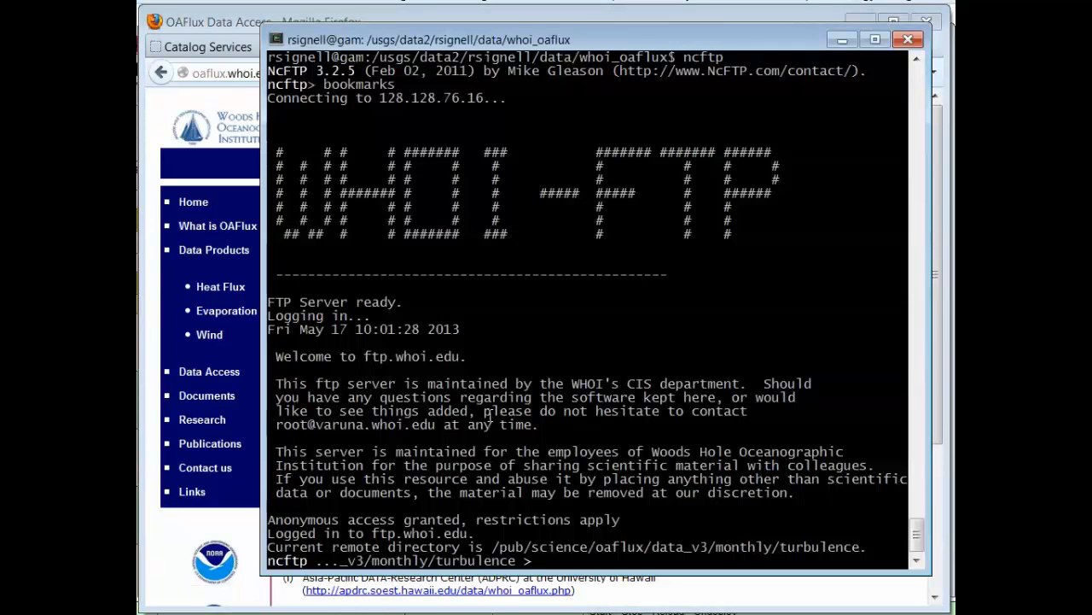
{"action": "type", "text": "ls"}
{"action": "key", "text": "Return"}
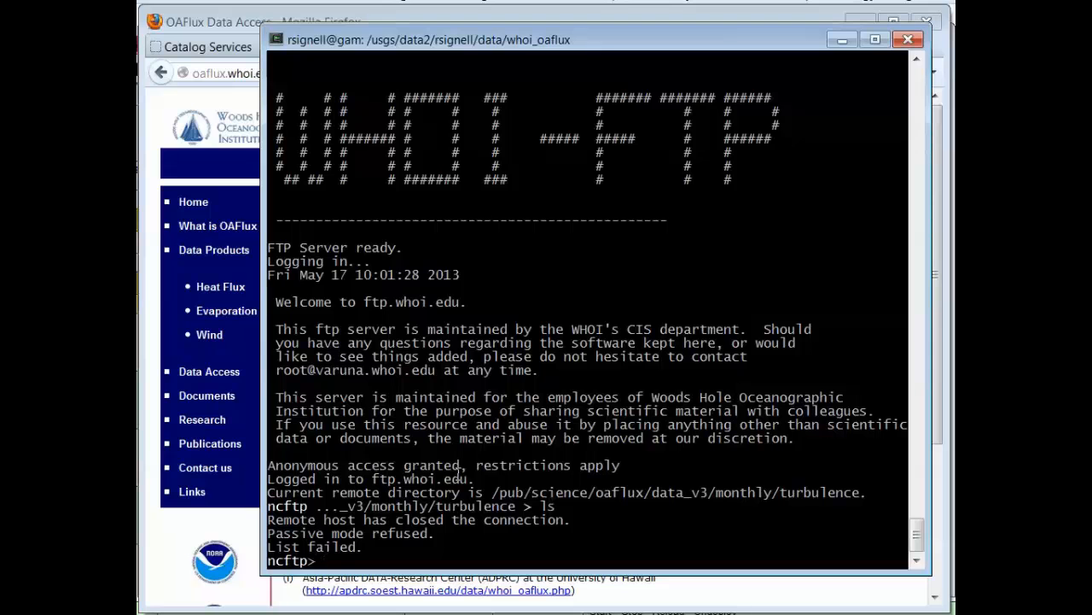
Quit the ncftp client and list the NetCDF files in the local whoi_oaflux directory.
{"action": "type", "text": "quit"}
{"action": "key", "text": "Return"}
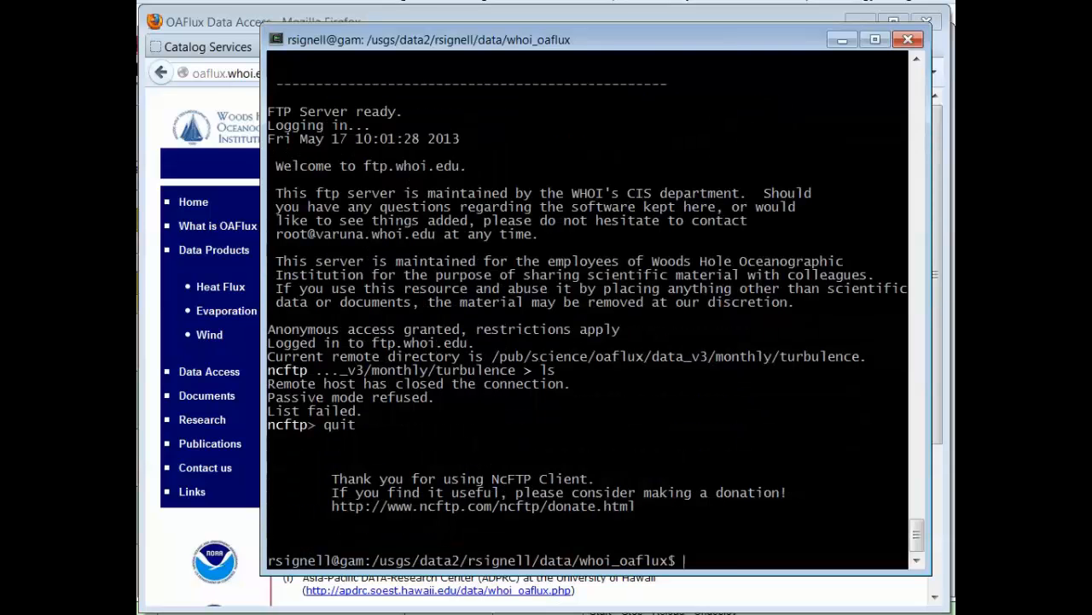
{"action": "type", "text": "ls"}
{"action": "key", "text": "Return"}
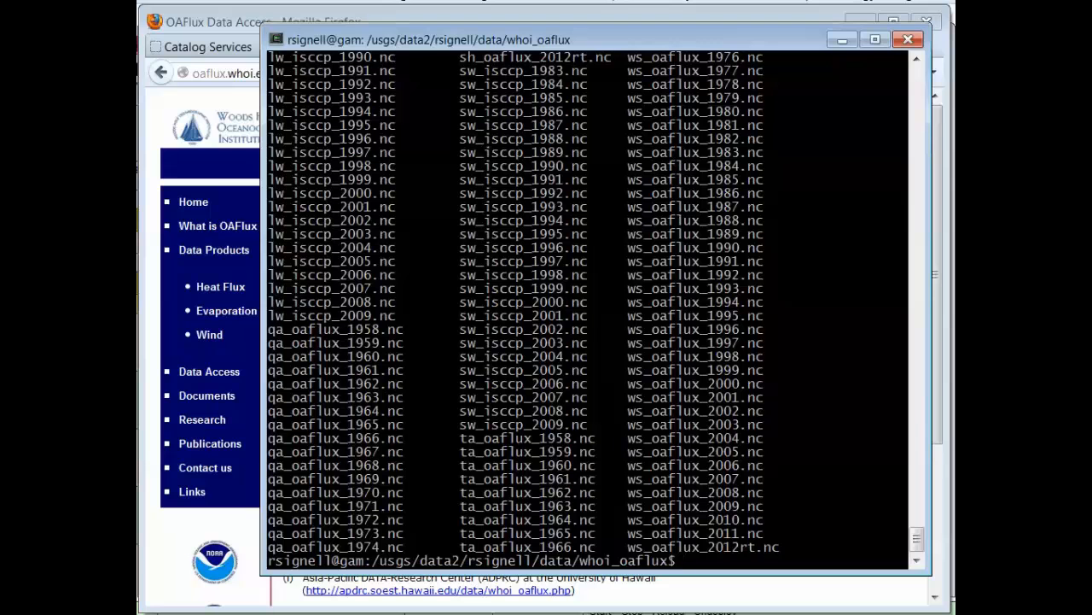
{"action": "left_click_drag", "start_coordinate": [629, 208], "coordinate": [763, 210]}
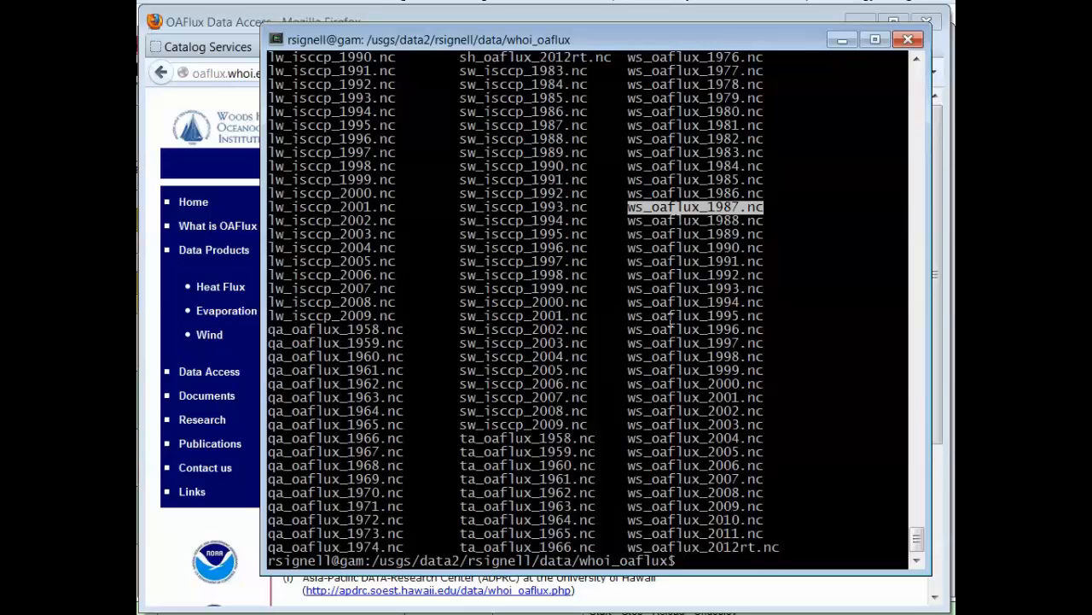
Display the do_nc4 script with more and examine its file loop and the nccopy -d6 option.
{"action": "type", "text": "mo"}
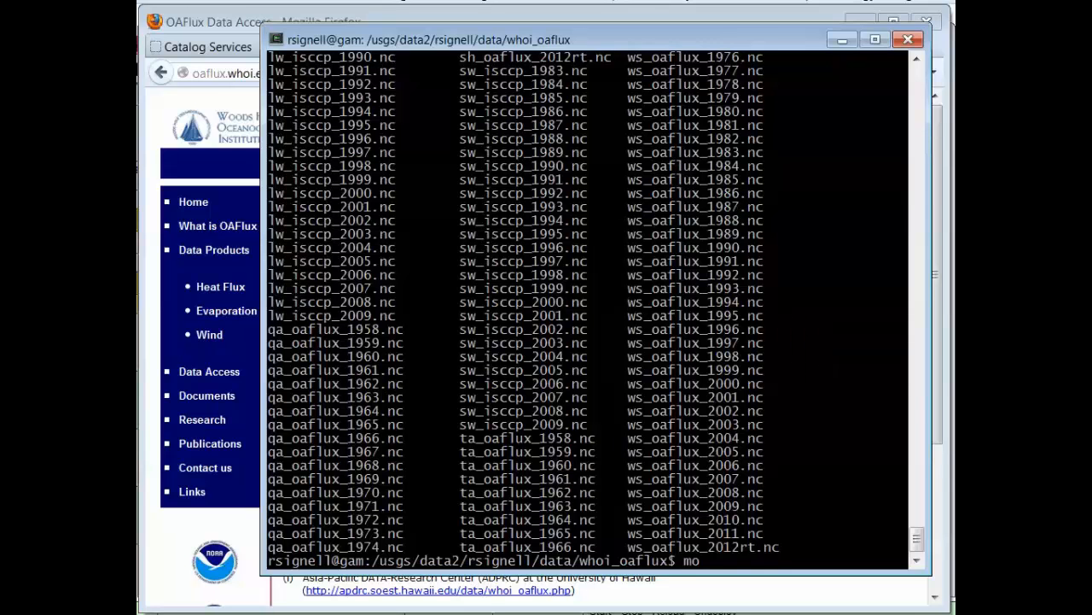
{"action": "type", "text": "re do"}
{"action": "key", "text": "Tab"}
{"action": "key", "text": "Return"}
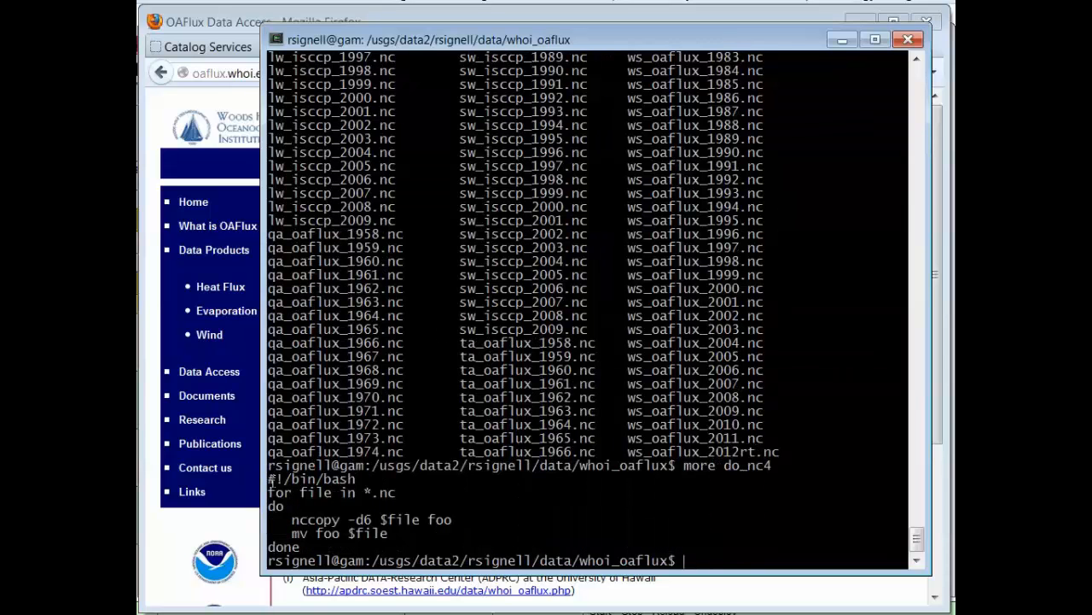
{"action": "left_click_drag", "start_coordinate": [267, 478], "coordinate": [390, 544]}
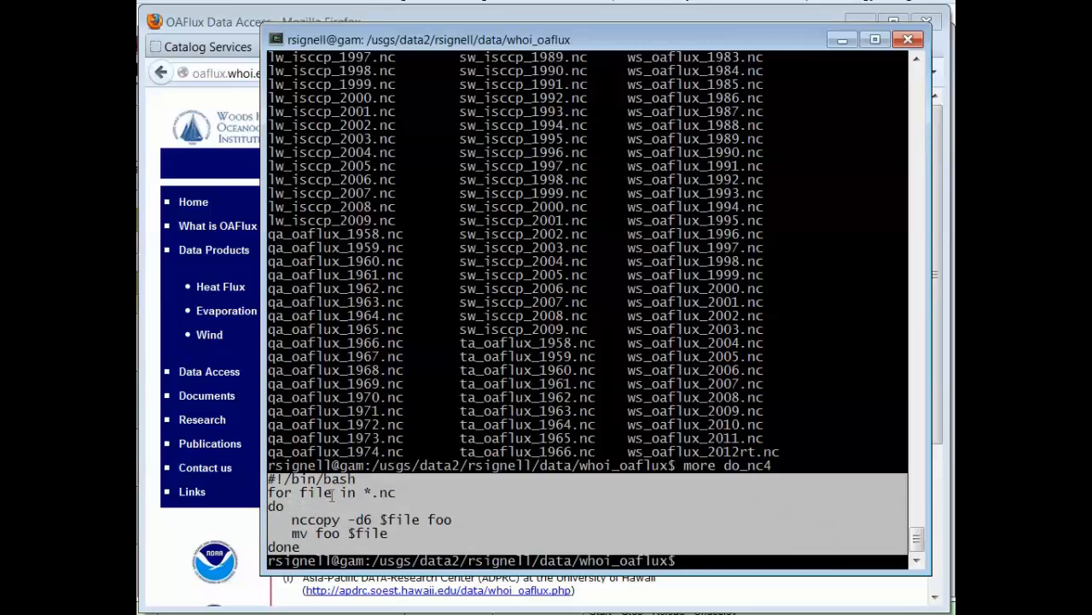
{"action": "left_click", "coordinate": [301, 492]}
{"action": "left_click_drag", "start_coordinate": [301, 492], "coordinate": [332, 488]}
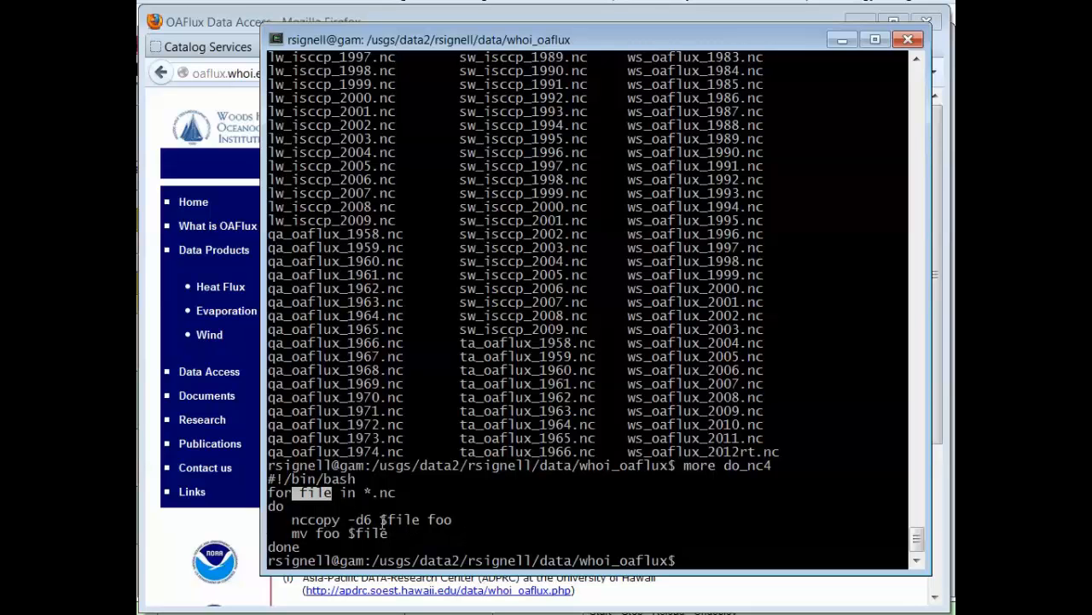
{"action": "mouse_move", "coordinate": [380, 520]}
{"action": "left_mouse_down"}
{"action": "mouse_move", "coordinate": [415, 519]}
{"action": "mouse_move", "coordinate": [371, 520]}
{"action": "left_mouse_up"}
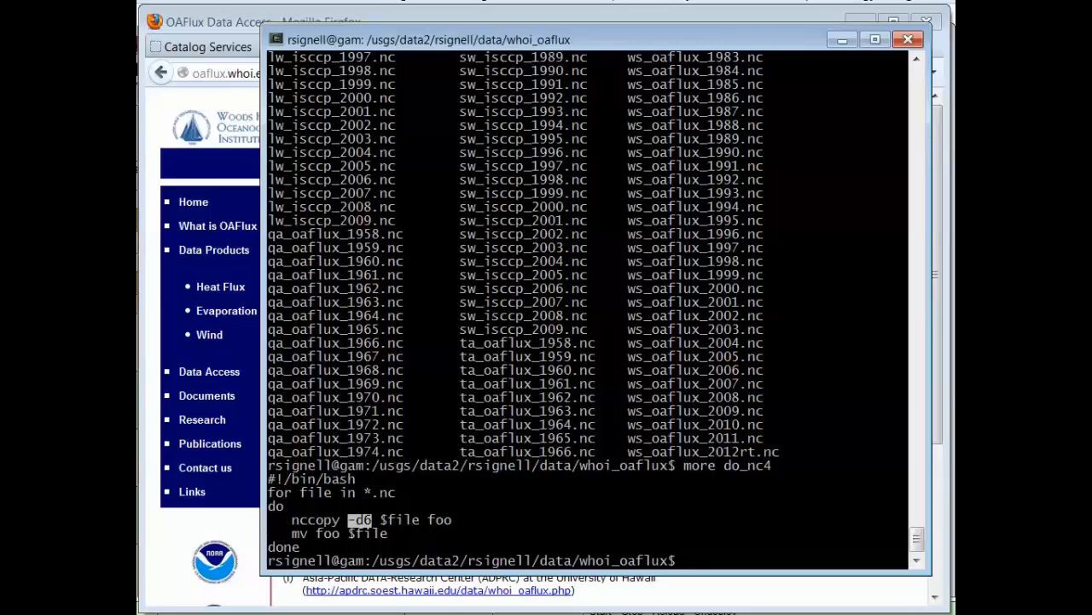
Switch to the oXygen XML Editor and examine the lon units and the time units, start and increment in 00_oaflux.ncml.
{"action": "key", "text": "alt+Tab"}
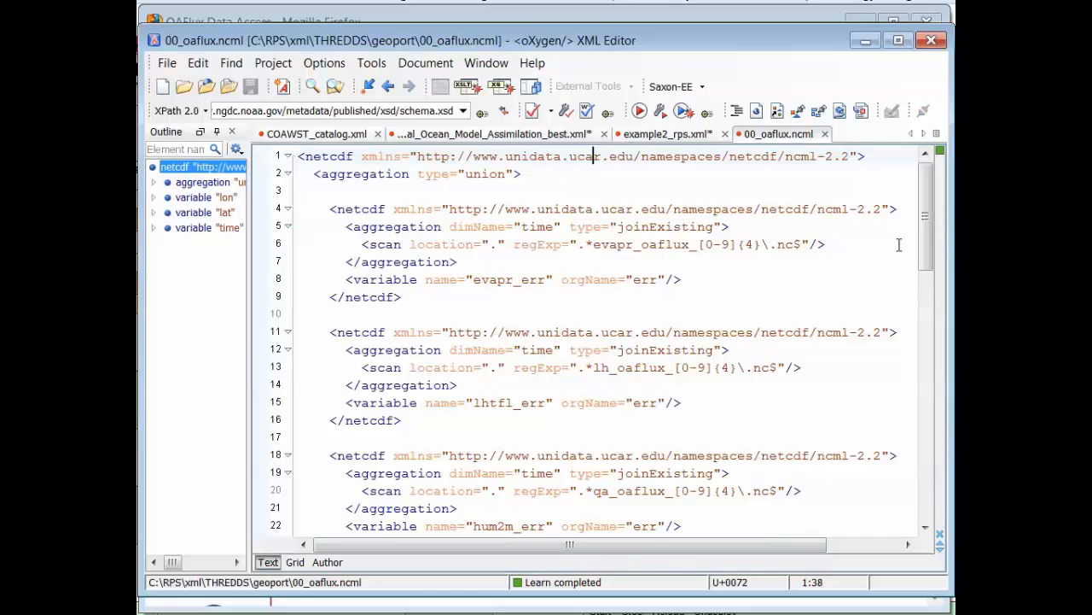
{"action": "left_click_drag", "start_coordinate": [924, 244], "coordinate": [927, 493]}
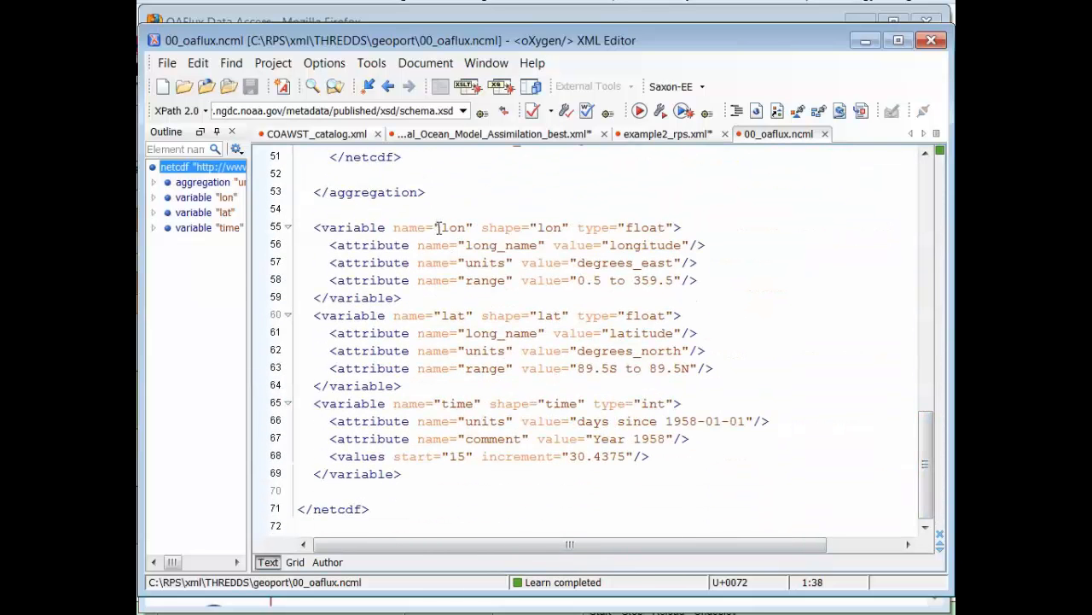
{"action": "left_click_drag", "start_coordinate": [577, 265], "coordinate": [682, 266]}
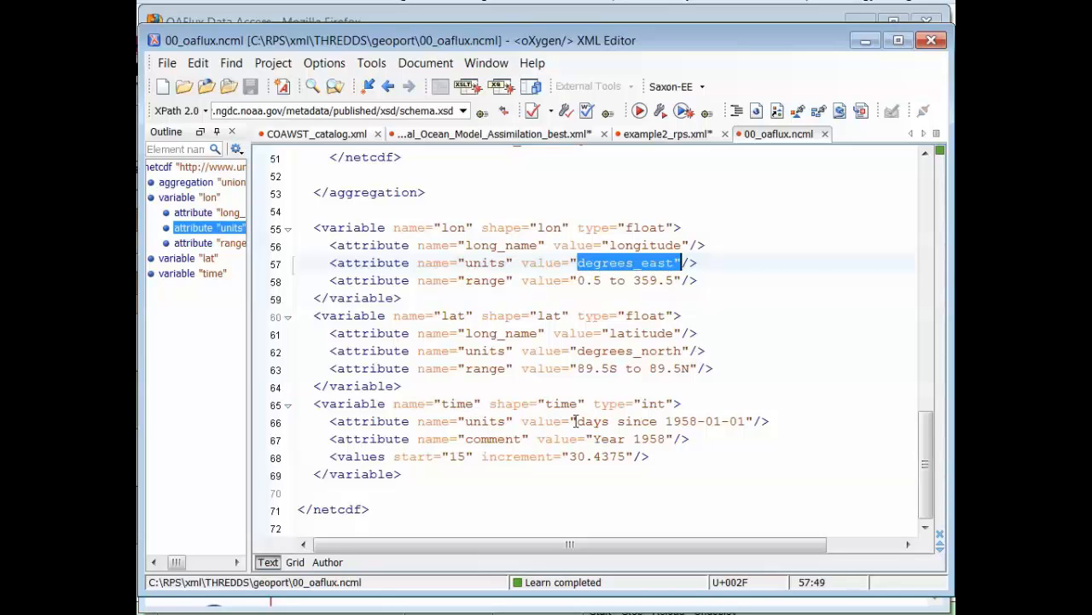
{"action": "left_click_drag", "start_coordinate": [577, 420], "coordinate": [760, 421]}
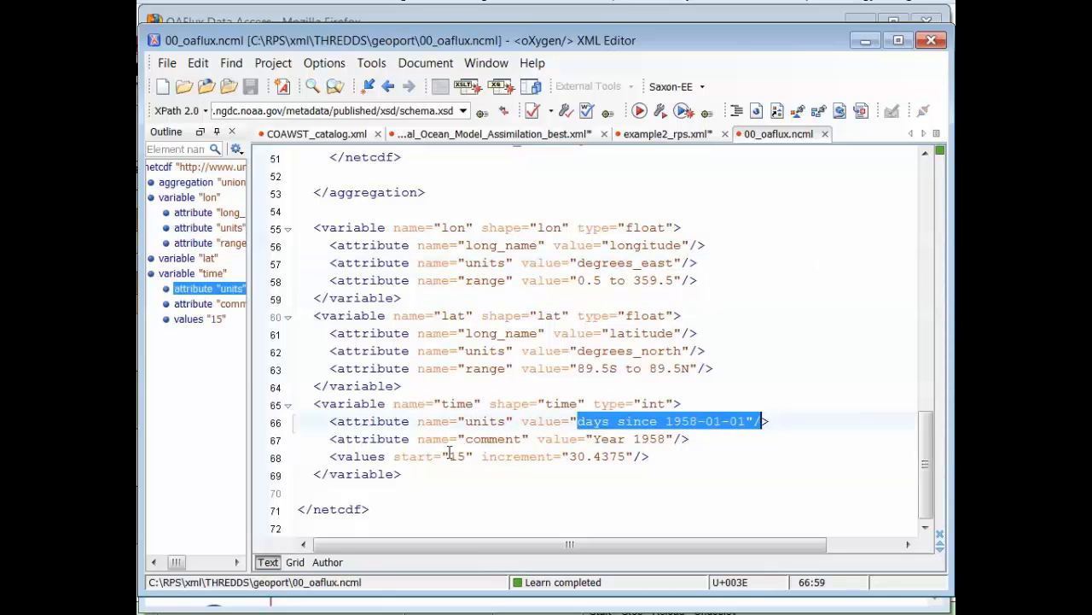
{"action": "left_click_drag", "start_coordinate": [449, 455], "coordinate": [473, 456]}
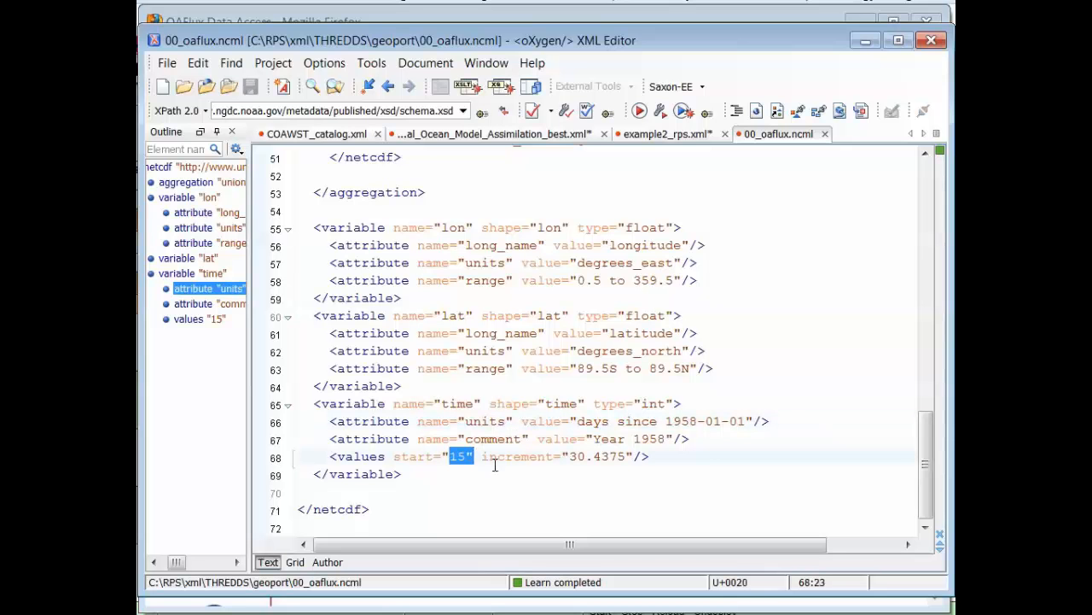
{"action": "left_click_drag", "start_coordinate": [570, 455], "coordinate": [633, 461]}
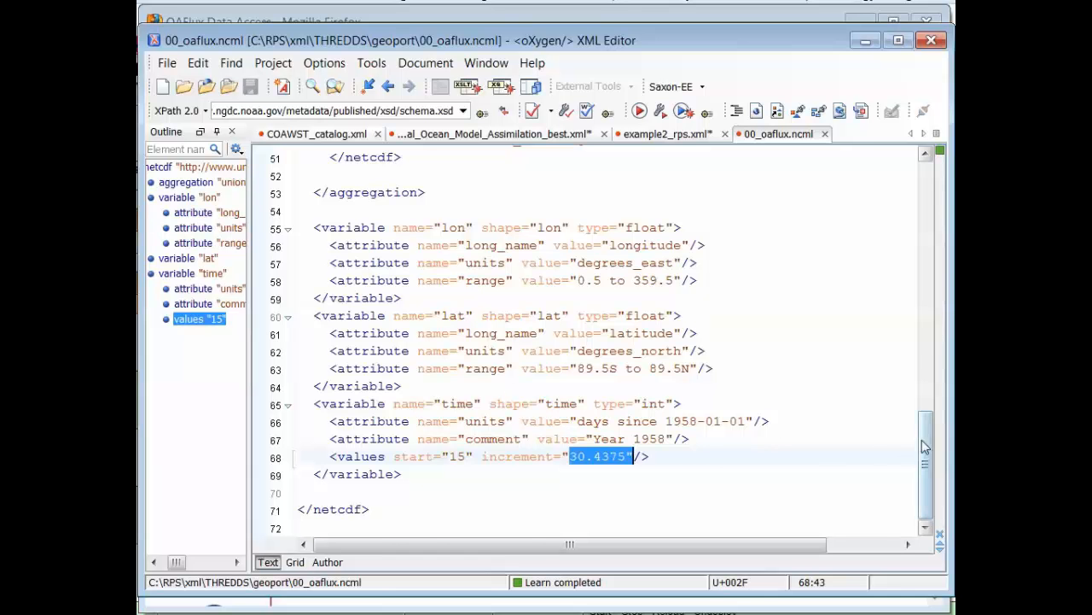
Examine the first joinExisting time aggregation in the NcML file and its scan expression for the evapr_oaflux files.
{"action": "left_click_drag", "start_coordinate": [923, 447], "coordinate": [920, 178]}
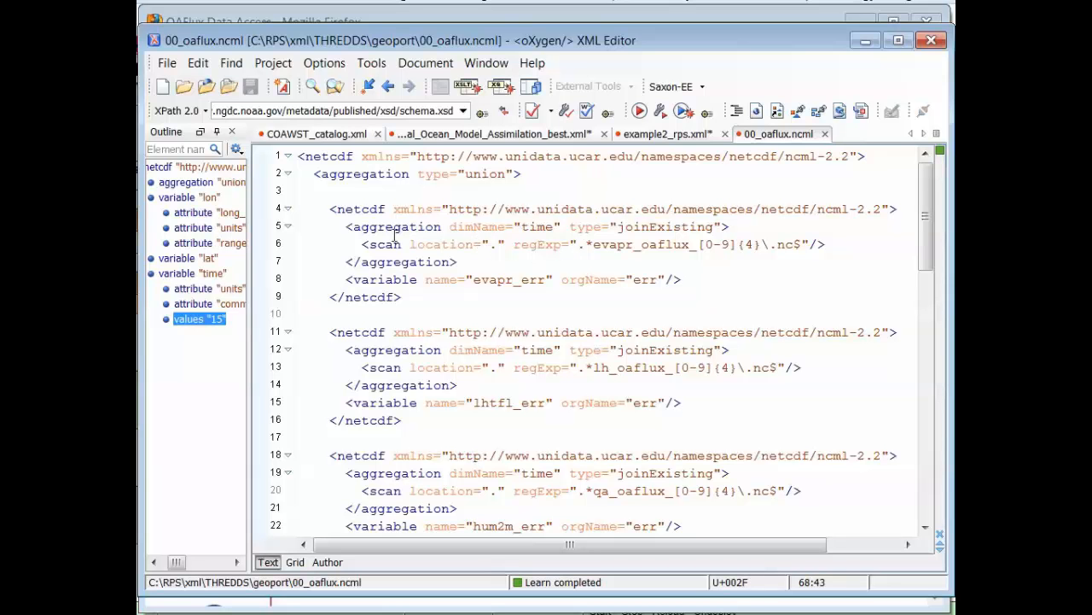
{"action": "left_click_drag", "start_coordinate": [344, 229], "coordinate": [480, 259]}
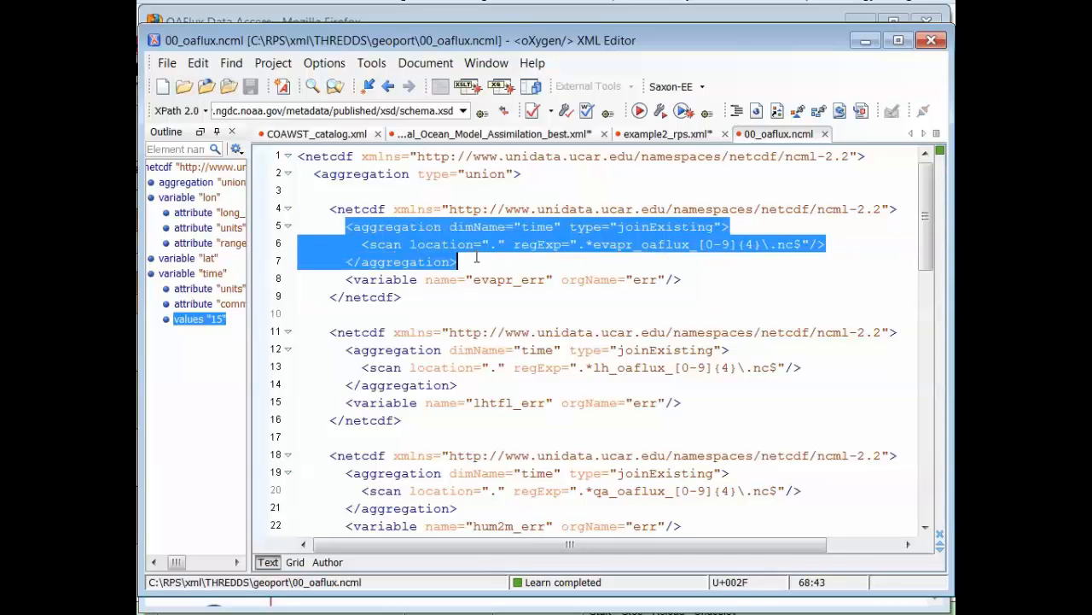
{"action": "left_click", "coordinate": [485, 247]}
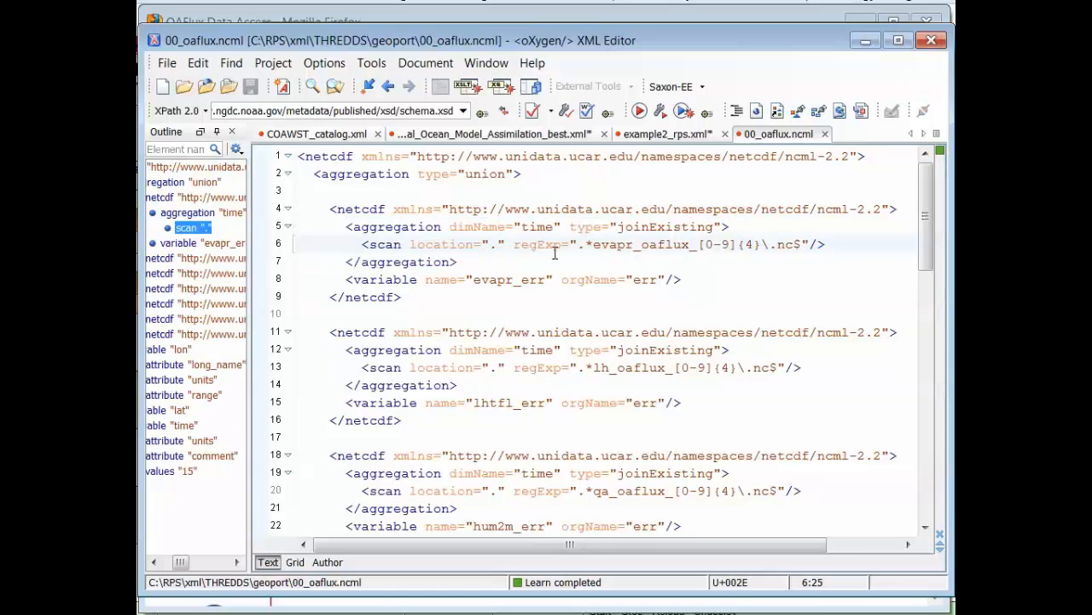
{"action": "left_click_drag", "start_coordinate": [362, 246], "coordinate": [590, 254]}
{"action": "left_click_drag", "start_coordinate": [663, 254], "coordinate": [696, 248]}
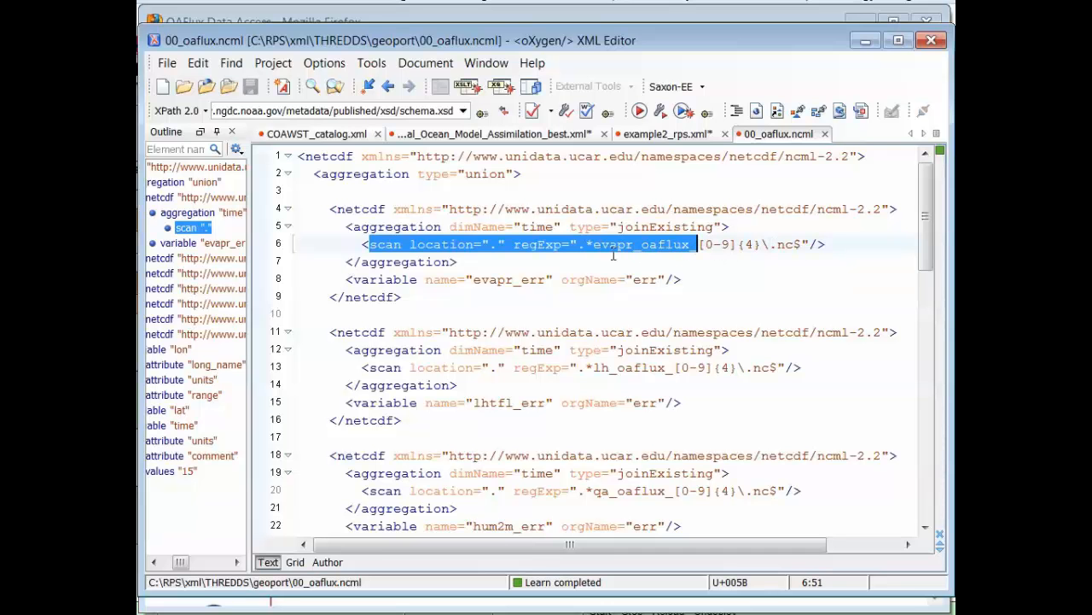
Examine the union aggregation enclosing the netcdf blocks and the renaming of err to evapr_err and lhtfl_err.
{"action": "left_click_drag", "start_coordinate": [309, 173], "coordinate": [522, 174]}
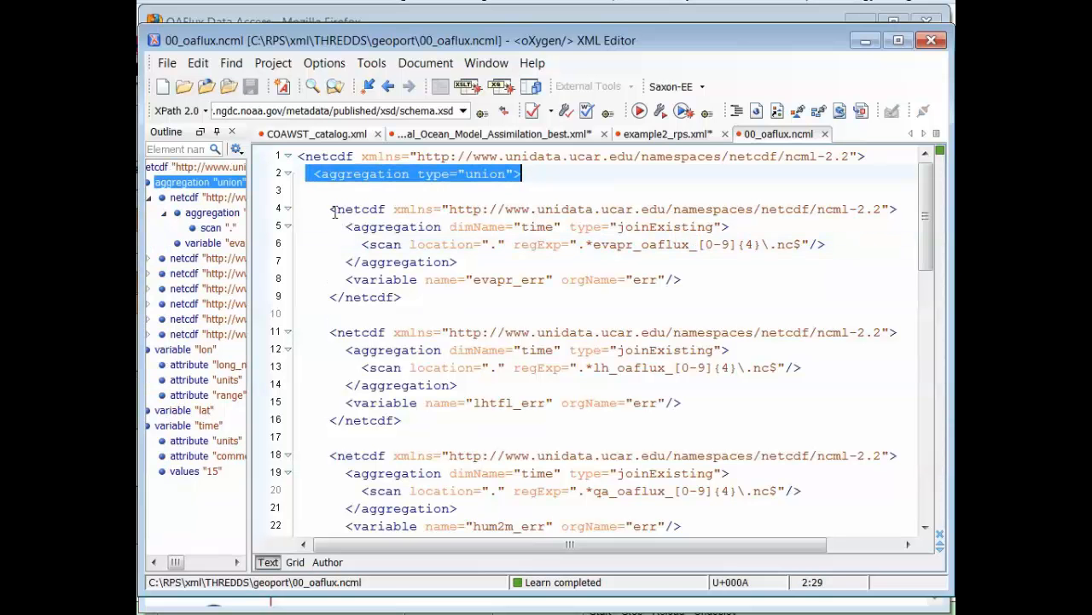
{"action": "left_click_drag", "start_coordinate": [337, 208], "coordinate": [435, 292]}
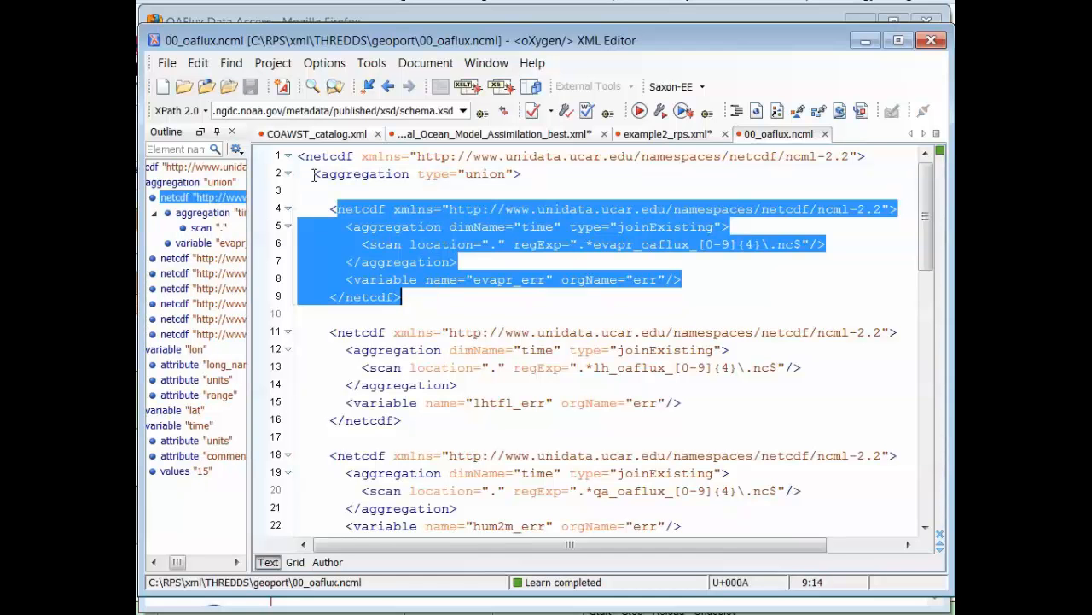
{"action": "left_click_drag", "start_coordinate": [306, 174], "coordinate": [522, 176]}
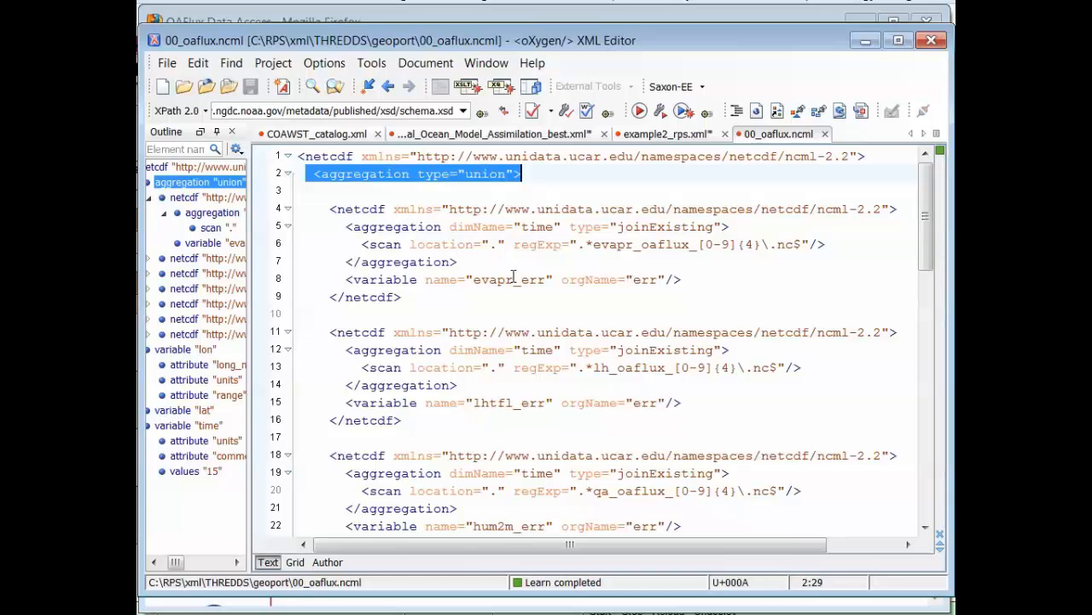
{"action": "left_click_drag", "start_coordinate": [458, 280], "coordinate": [687, 282]}
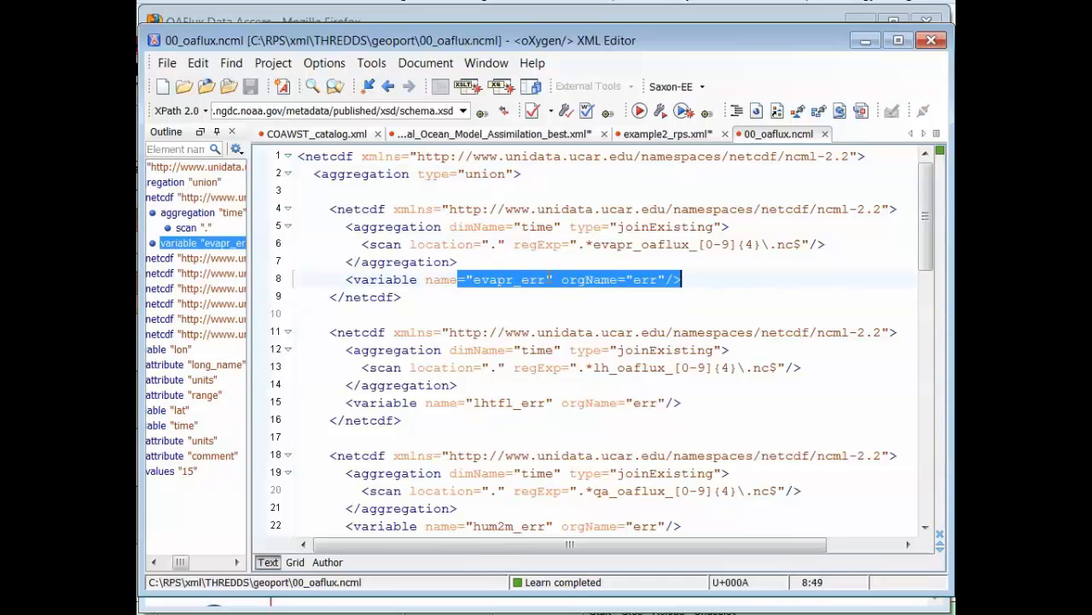
{"action": "left_click_drag", "start_coordinate": [530, 408], "coordinate": [513, 408]}
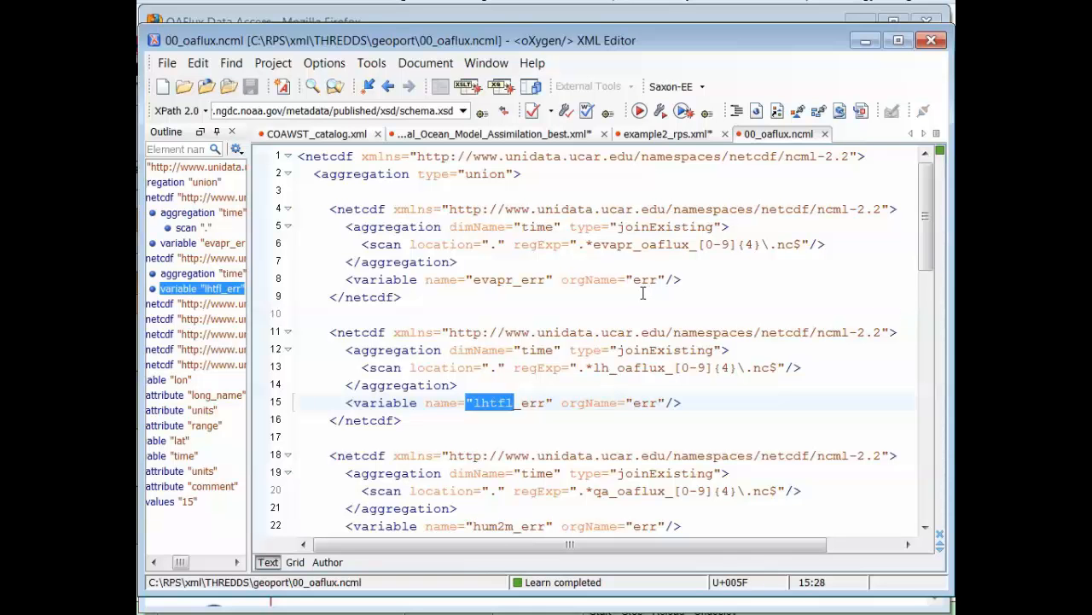
{"action": "mouse_move", "coordinate": [926, 239]}
{"action": "left_mouse_down"}
{"action": "mouse_move", "coordinate": [943, 501]}
{"action": "mouse_move", "coordinate": [928, 228]}
{"action": "left_mouse_up"}
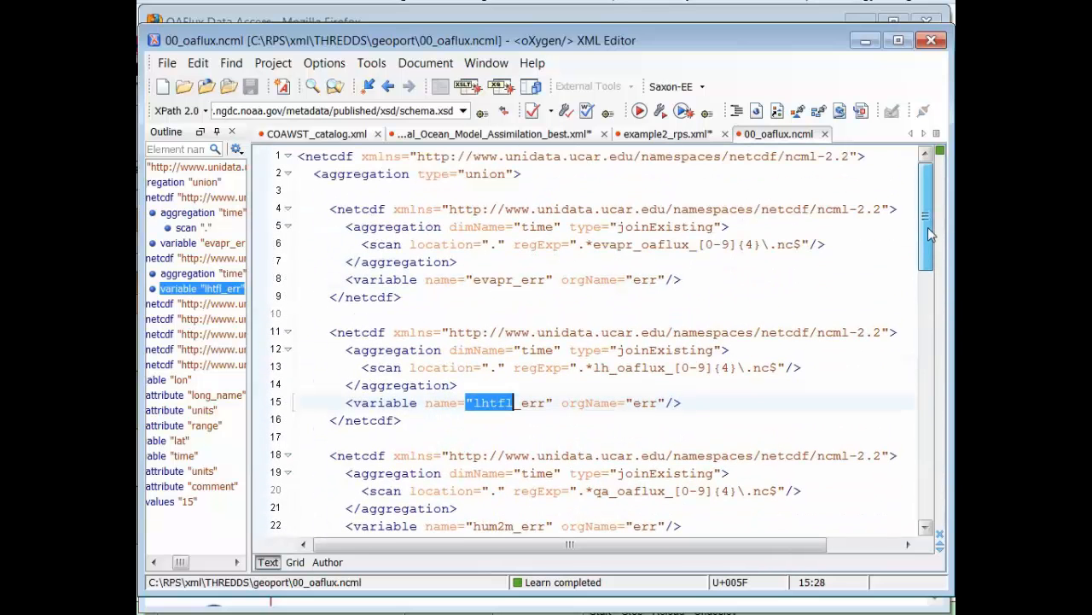
Switch to the THREDDS Catalog Services page in Firefox and open the OPENDAP access form for 00_oaflux.ncml.
{"action": "left_click", "coordinate": [272, 23]}
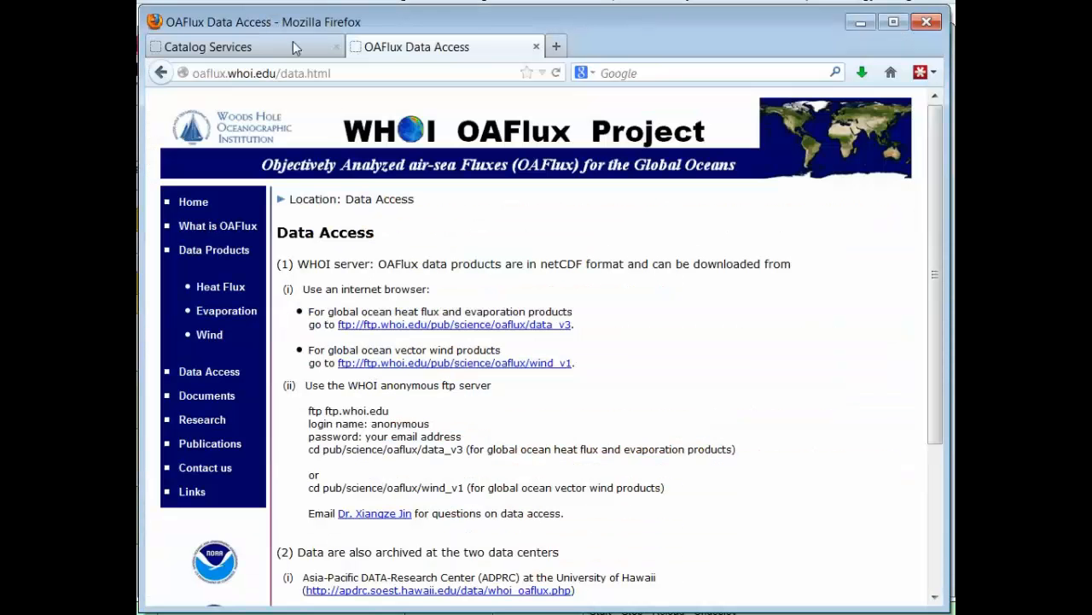
{"action": "left_click", "coordinate": [266, 49]}
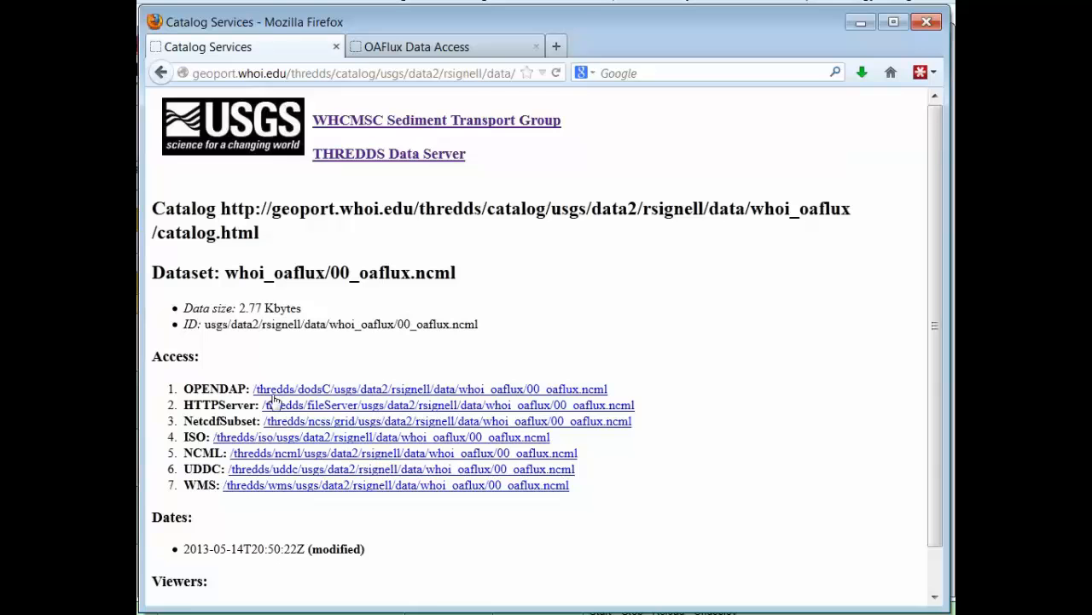
{"action": "left_click", "coordinate": [345, 391]}
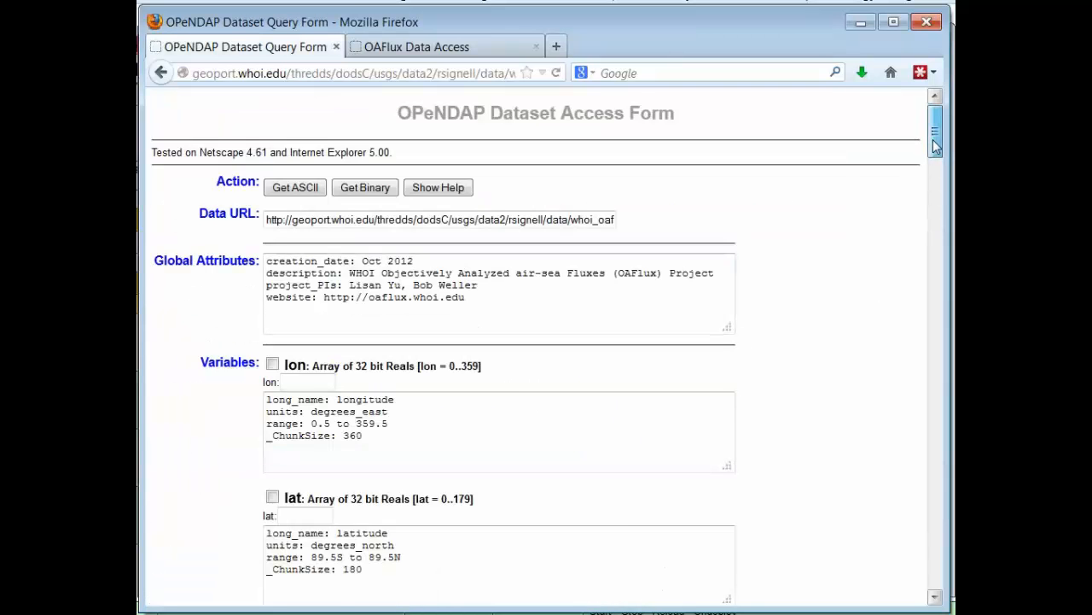
Examine the aggregated dataset's variables, attributes and grid dimensions in the OPeNDAP form, including the time dimension of shtfl_err.
{"action": "left_click_drag", "start_coordinate": [935, 145], "coordinate": [936, 191]}
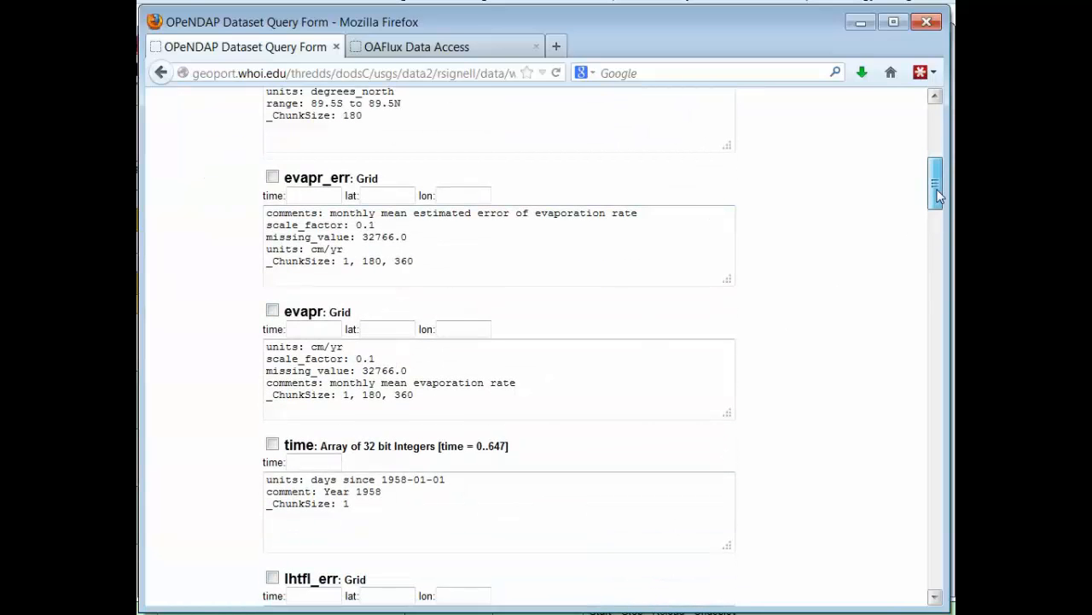
{"action": "left_click_drag", "start_coordinate": [936, 183], "coordinate": [939, 607]}
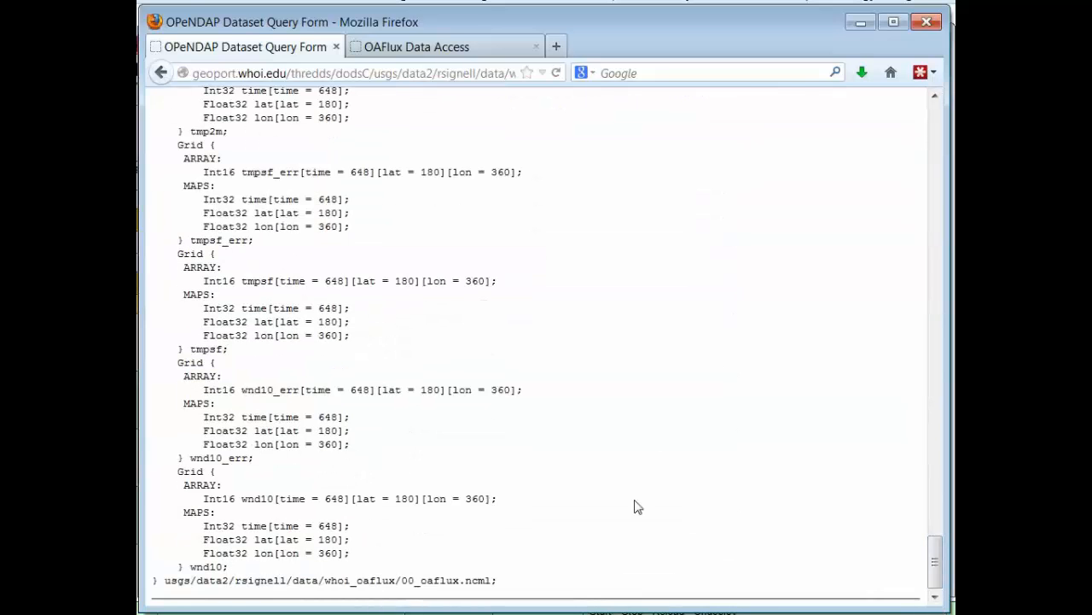
{"action": "scroll", "coordinate": [585, 463], "scroll_direction": "up", "scroll_amount": 10}
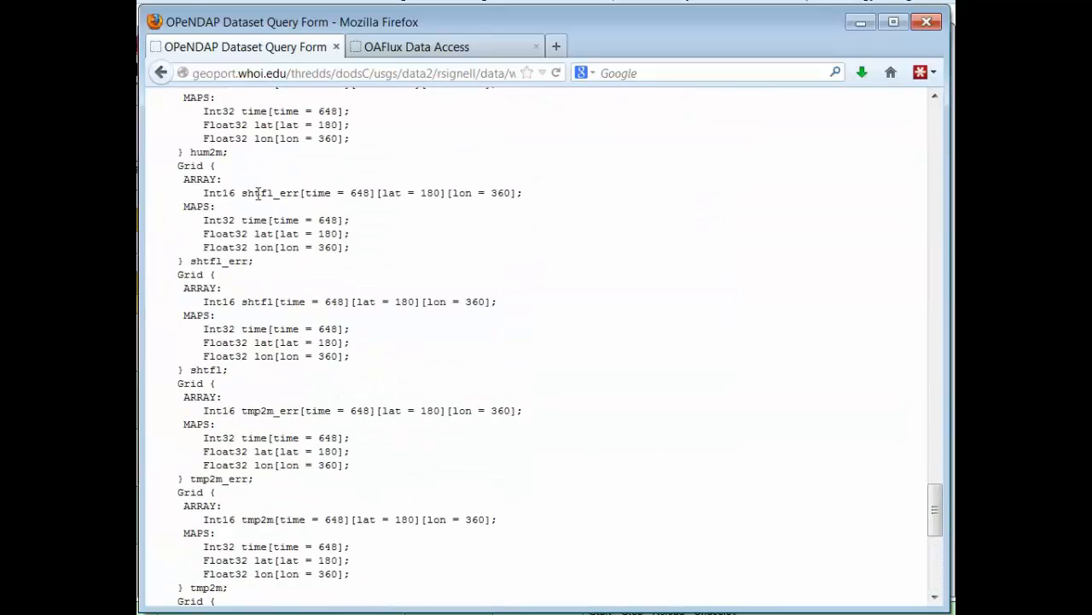
{"action": "left_click_drag", "start_coordinate": [241, 192], "coordinate": [373, 194]}
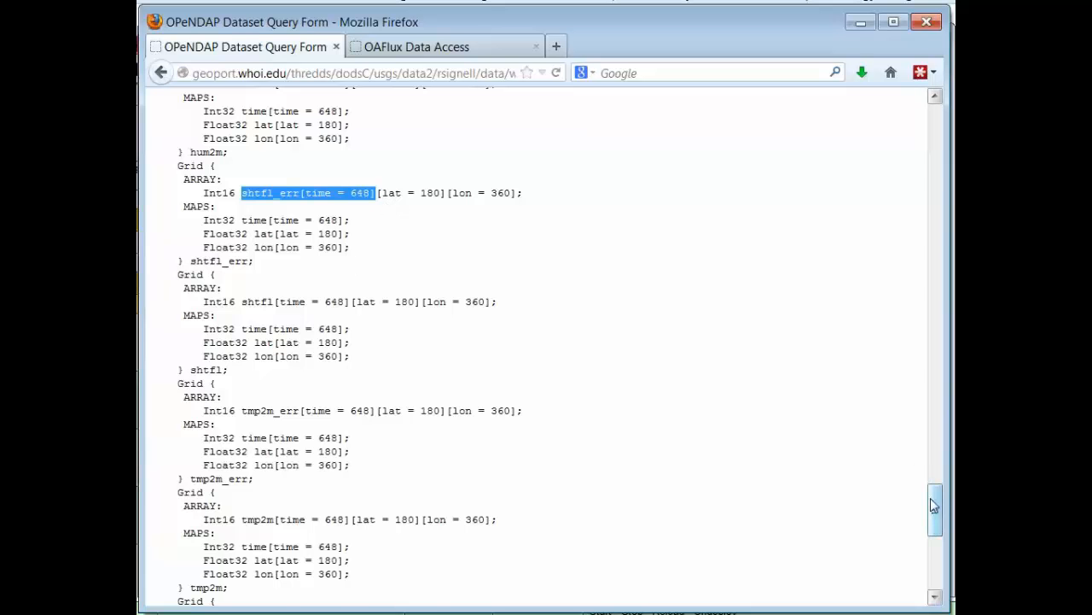
{"action": "left_click_drag", "start_coordinate": [936, 510], "coordinate": [937, 128]}
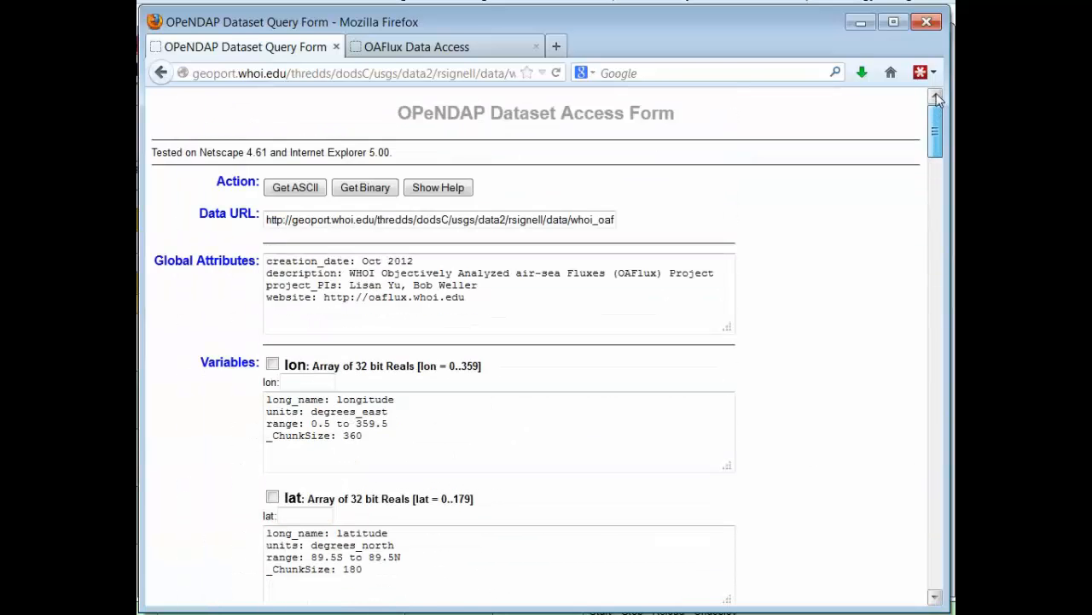
Return to the catalog page of 00_oaflux.ncml, open the dataset in the Godiva2 viewer and expand its list of variables.
{"action": "left_click", "coordinate": [163, 74]}
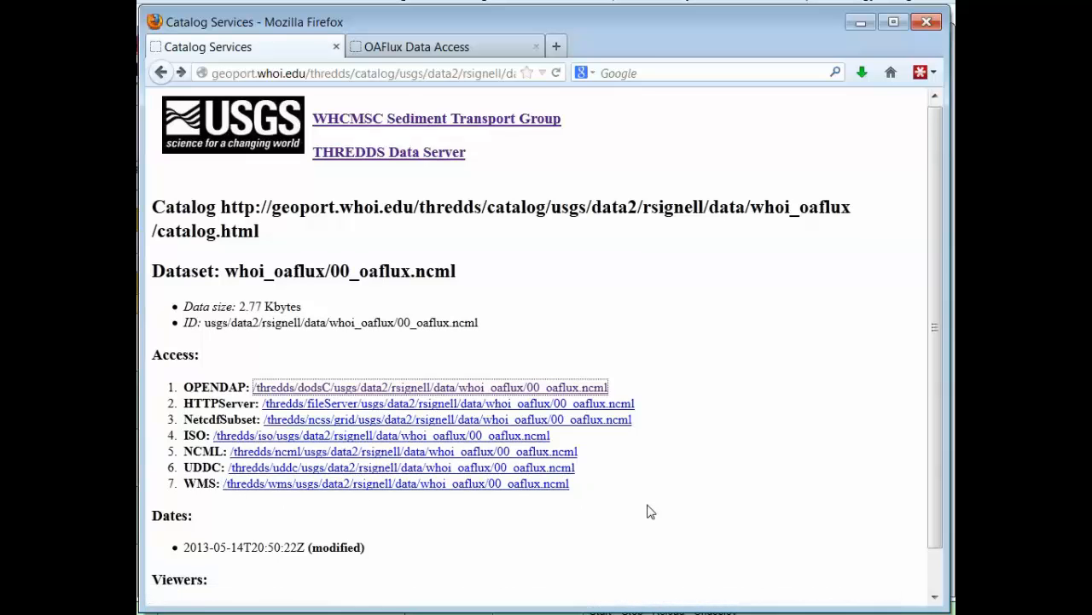
{"action": "scroll", "coordinate": [650, 510], "scroll_direction": "down", "scroll_amount": 1}
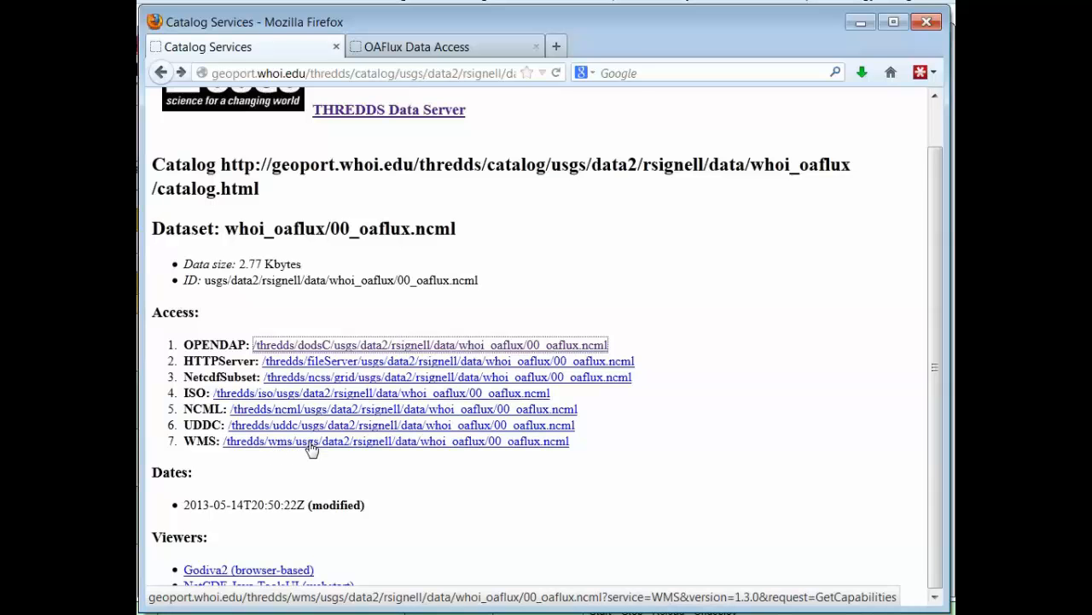
{"action": "left_click", "coordinate": [251, 570]}
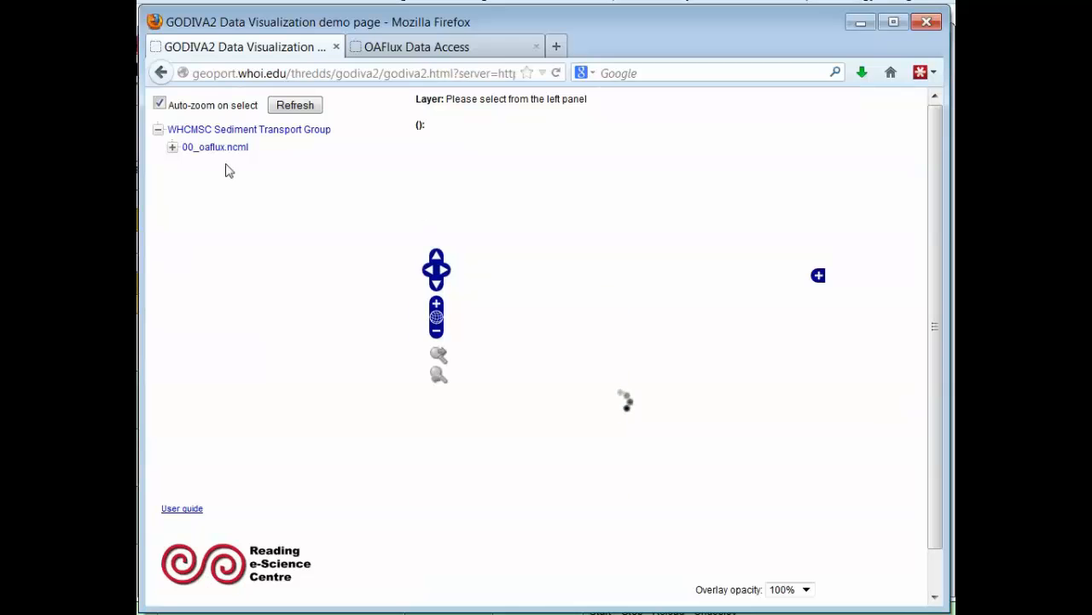
{"action": "left_click", "coordinate": [173, 149]}
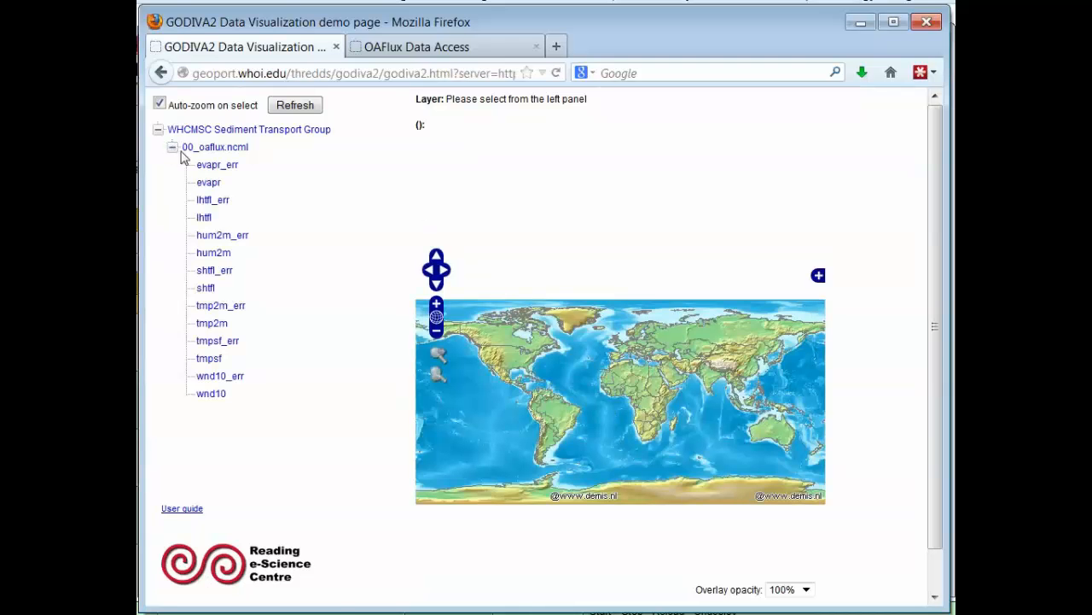
Display the tmp2m layer with an automatic colour range and set its date to 17 December 2007.
{"action": "left_click", "coordinate": [213, 324]}
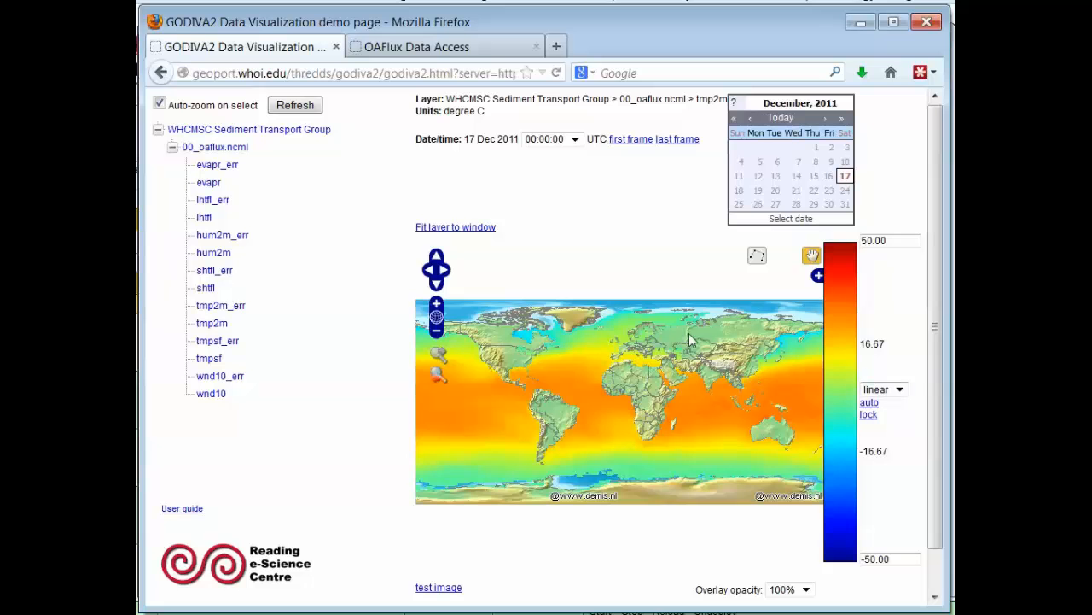
{"action": "left_click", "coordinate": [868, 405]}
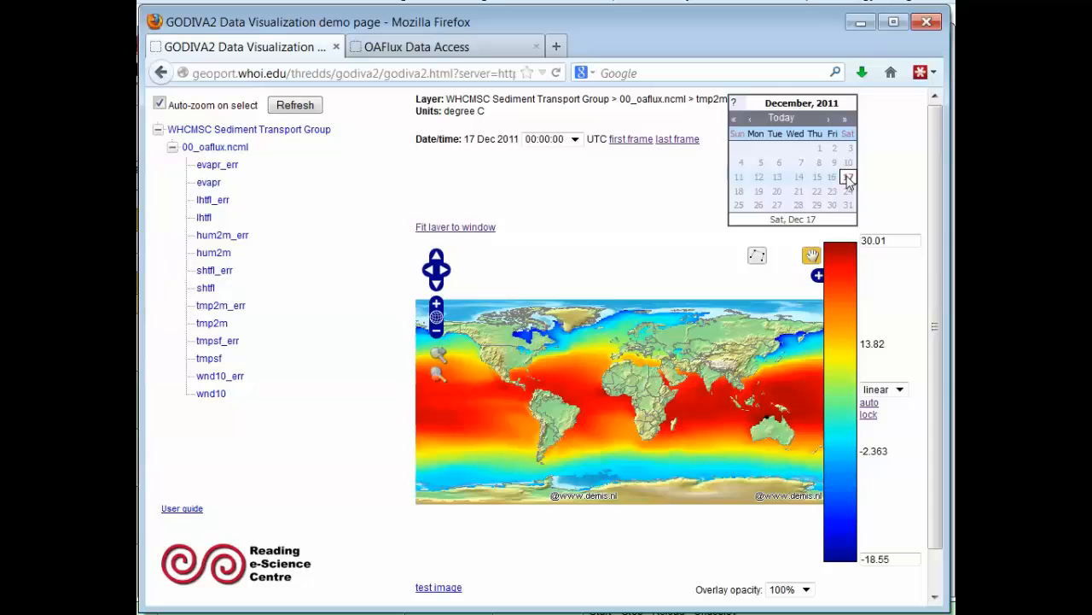
{"action": "left_click", "coordinate": [734, 119]}
{"action": "double_click", "coordinate": [734, 118]}
{"action": "left_click", "coordinate": [734, 119]}
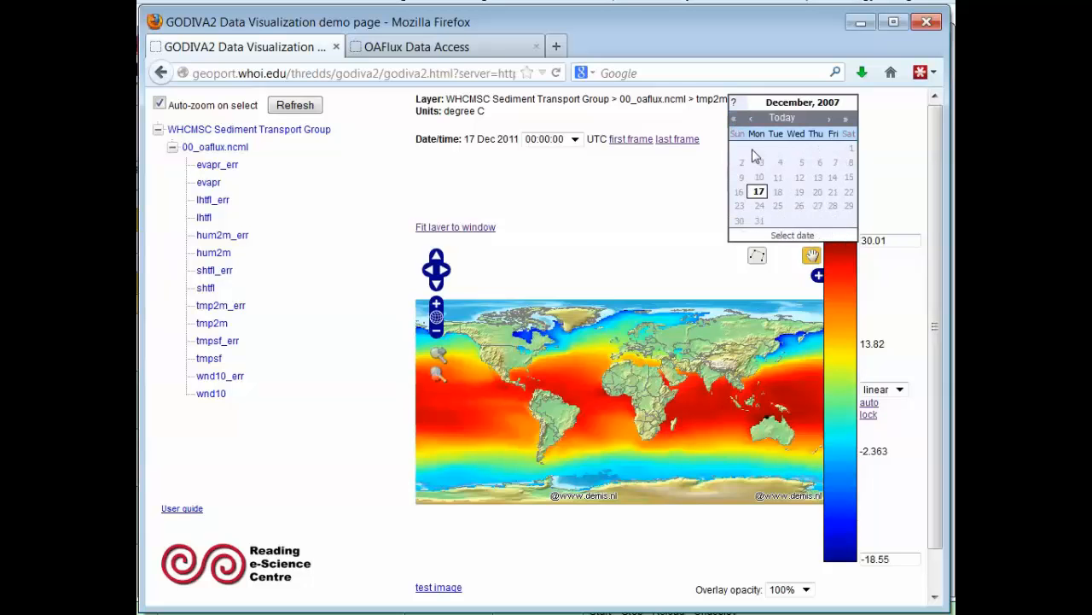
{"action": "left_click", "coordinate": [759, 192]}
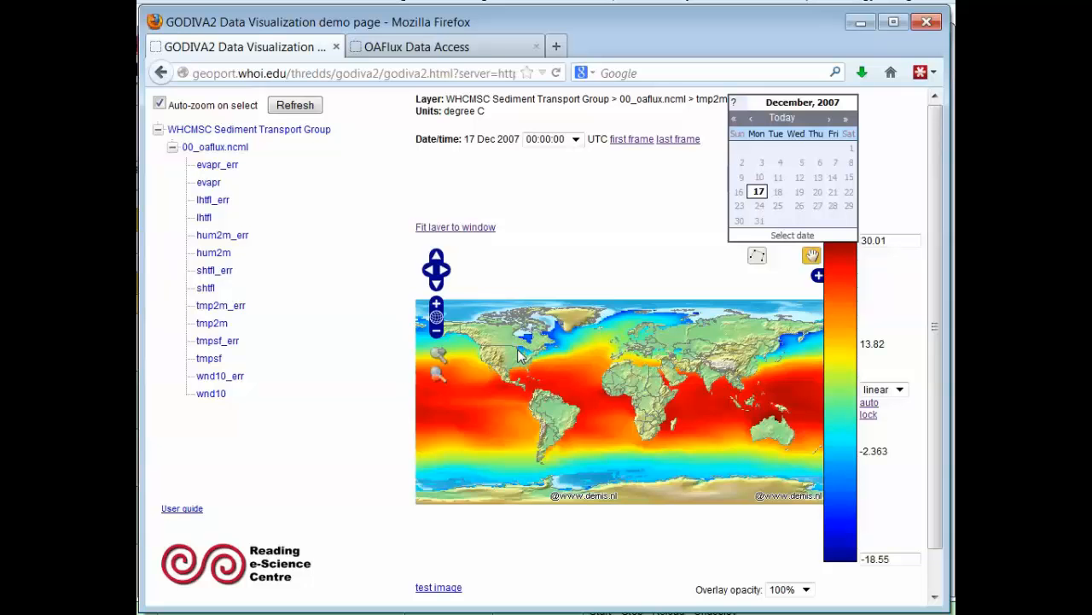
Zoom the map in on the US east coast and query the tmp2m value at a point in the Atlantic offshore.
{"action": "left_click_drag", "start_coordinate": [517, 349], "coordinate": [554, 380]}
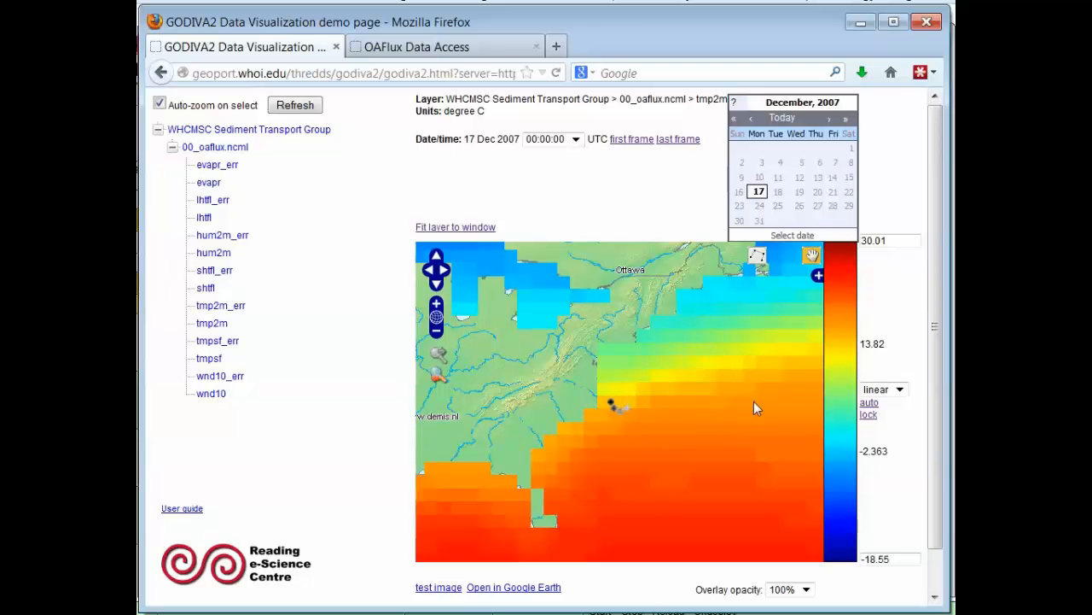
{"action": "left_click", "coordinate": [739, 352]}
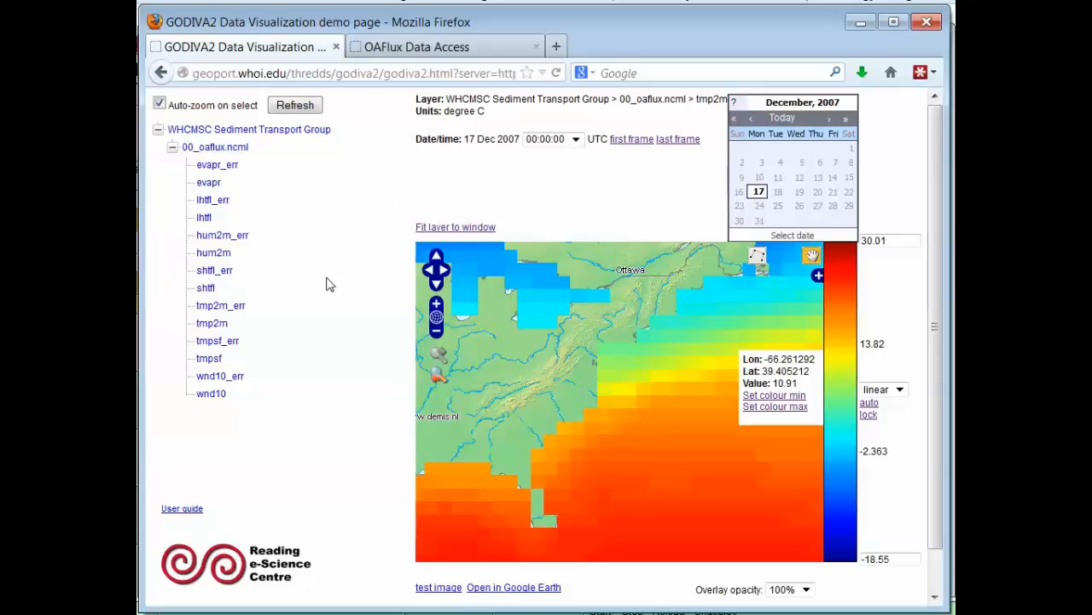
Display the shtfl layer briefly, return to the tmp2m layer and rescale its colour range automatically.
{"action": "left_click", "coordinate": [206, 289]}
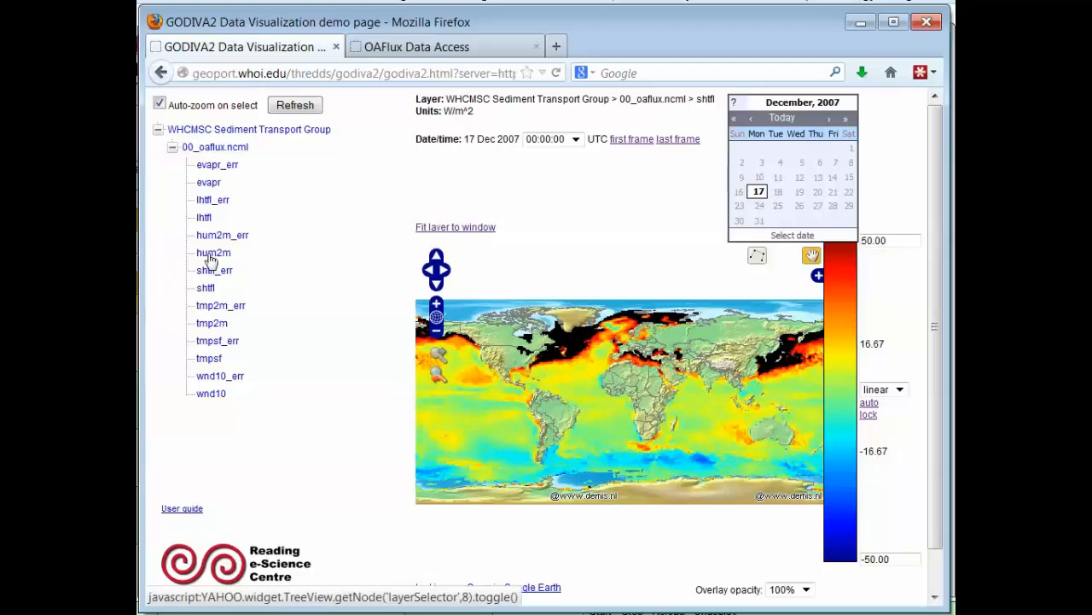
{"action": "left_click", "coordinate": [213, 326]}
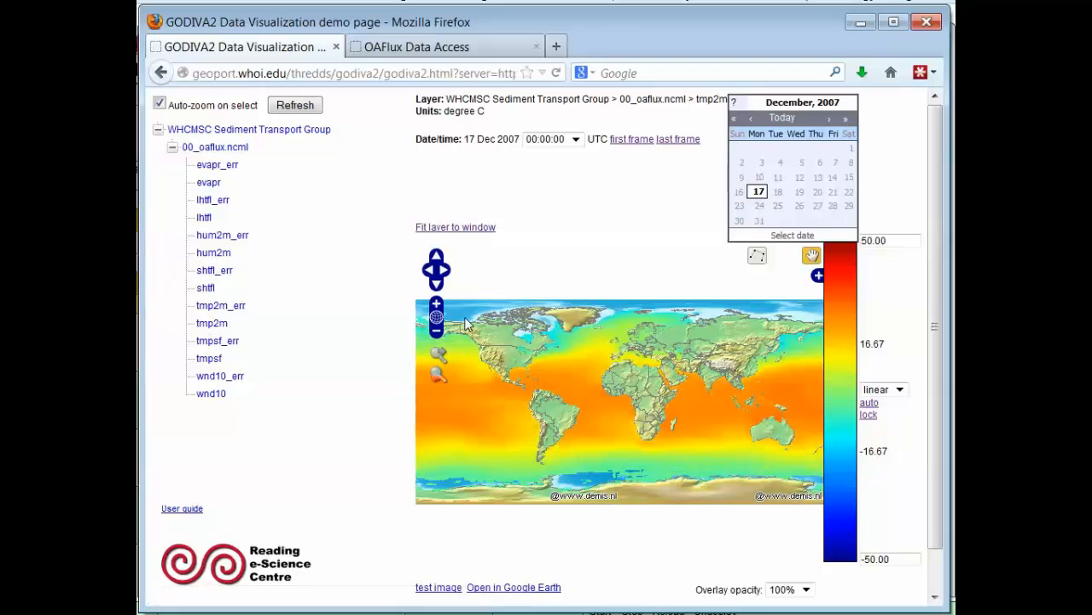
{"action": "left_click", "coordinate": [869, 402]}
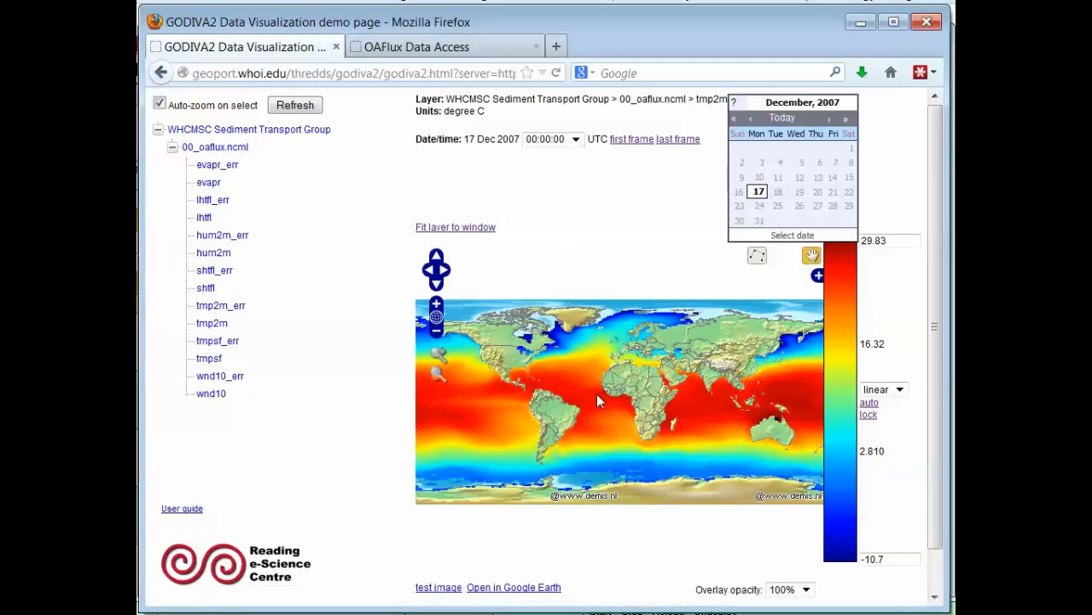
Set the animation's last frame to 17 December 2007 and its first frame to 16 December 2006.
{"action": "left_click", "coordinate": [674, 143]}
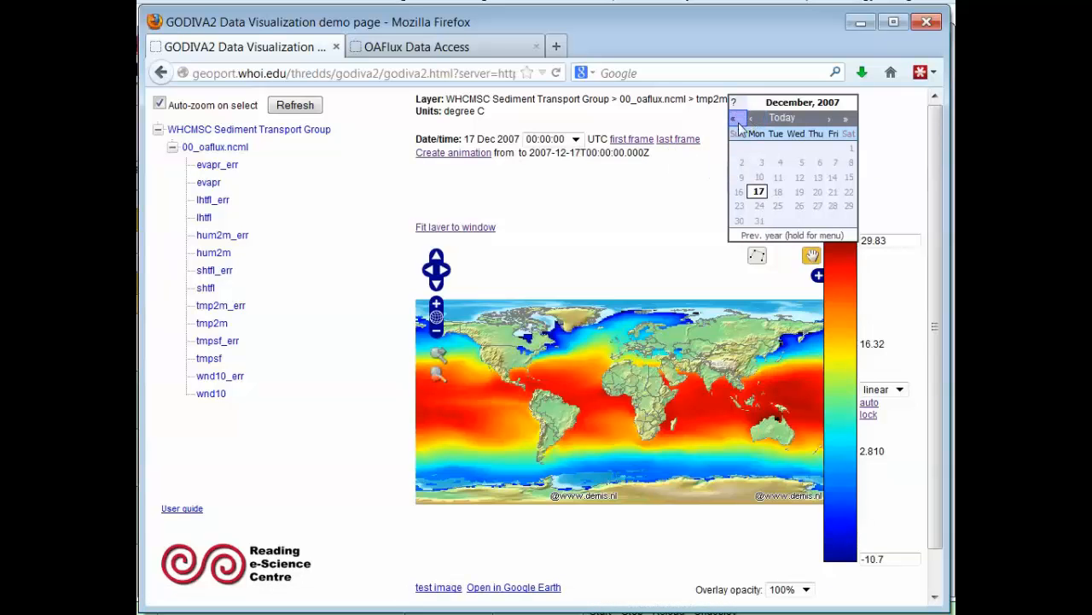
{"action": "left_click", "coordinate": [739, 124]}
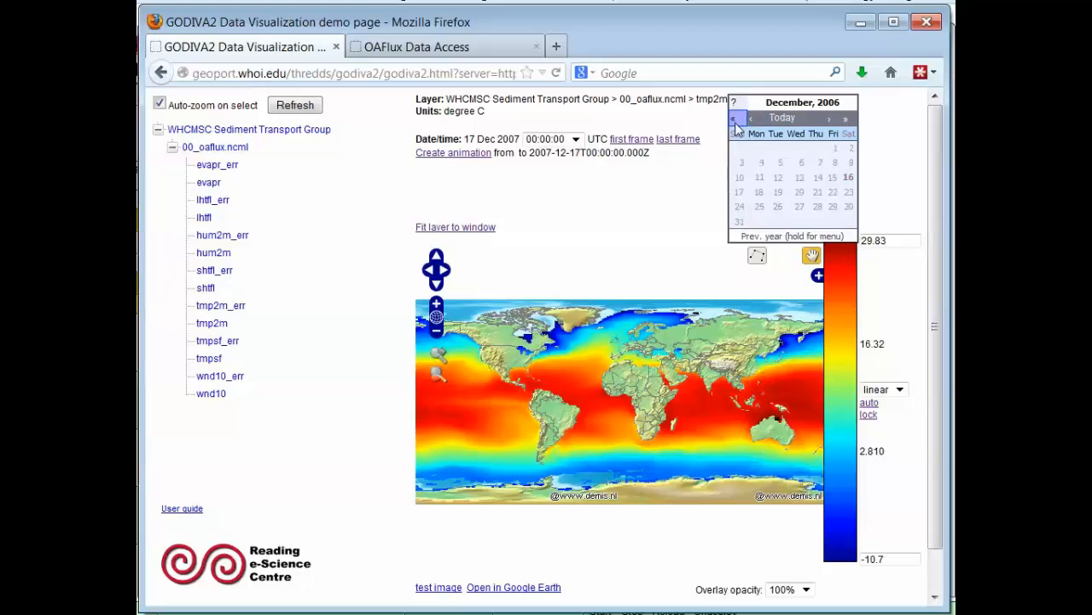
{"action": "left_click", "coordinate": [850, 177]}
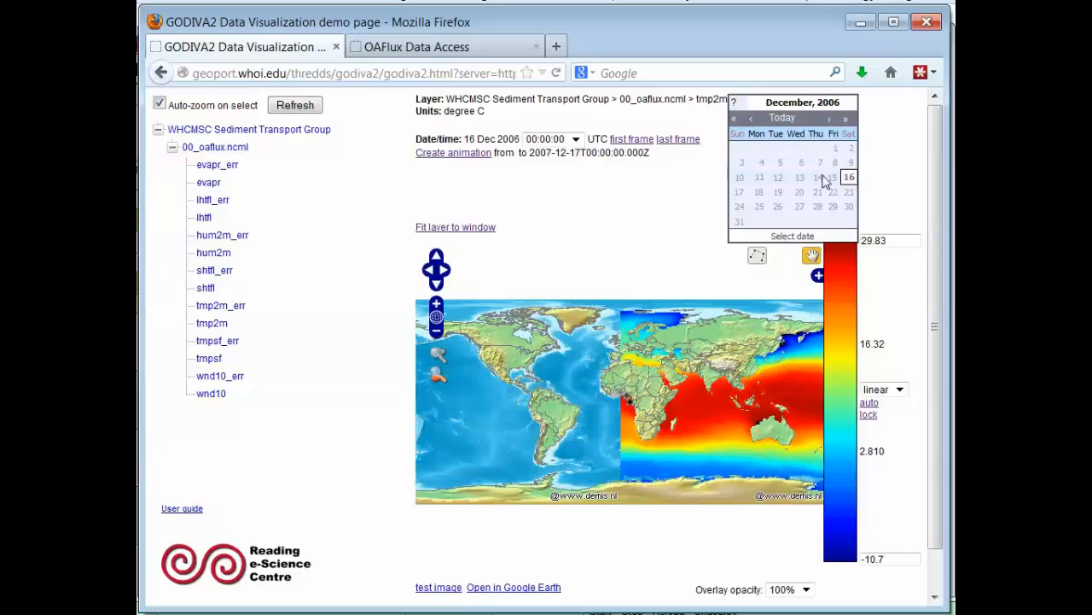
{"action": "left_click", "coordinate": [633, 147]}
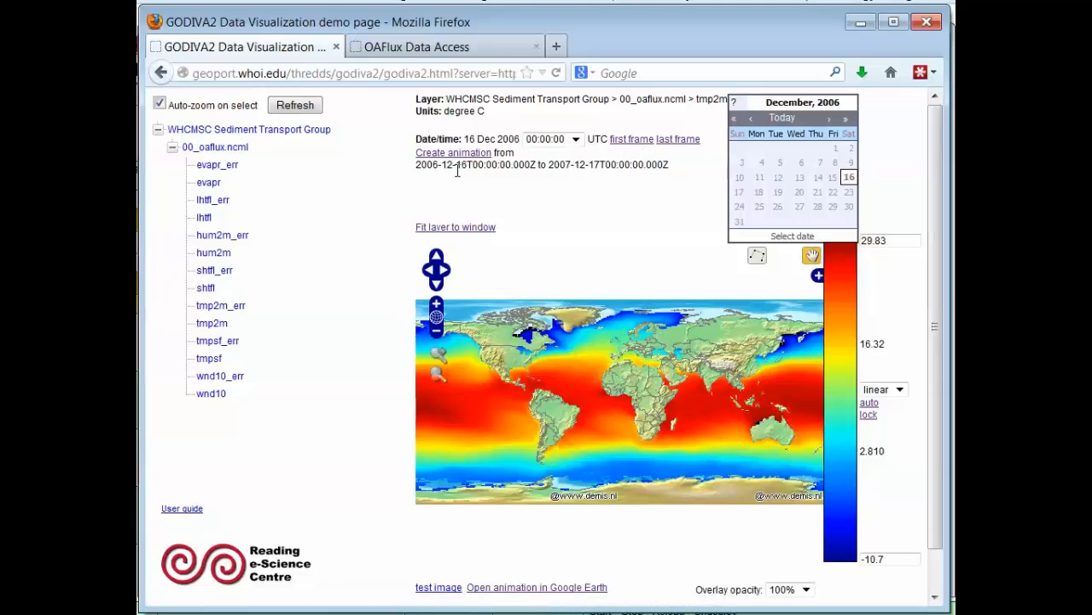
{"action": "left_click_drag", "start_coordinate": [424, 164], "coordinate": [626, 178]}
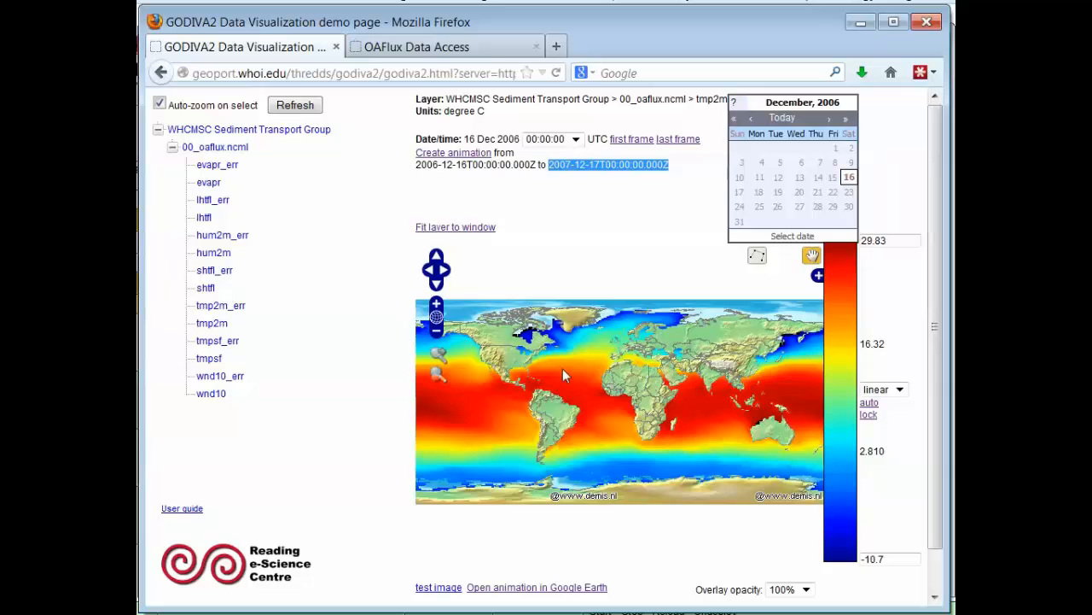
Create and play the tmp2m animation with the Daily (13 frames) time resolution, and stop it after viewing.
{"action": "left_click", "coordinate": [457, 159]}
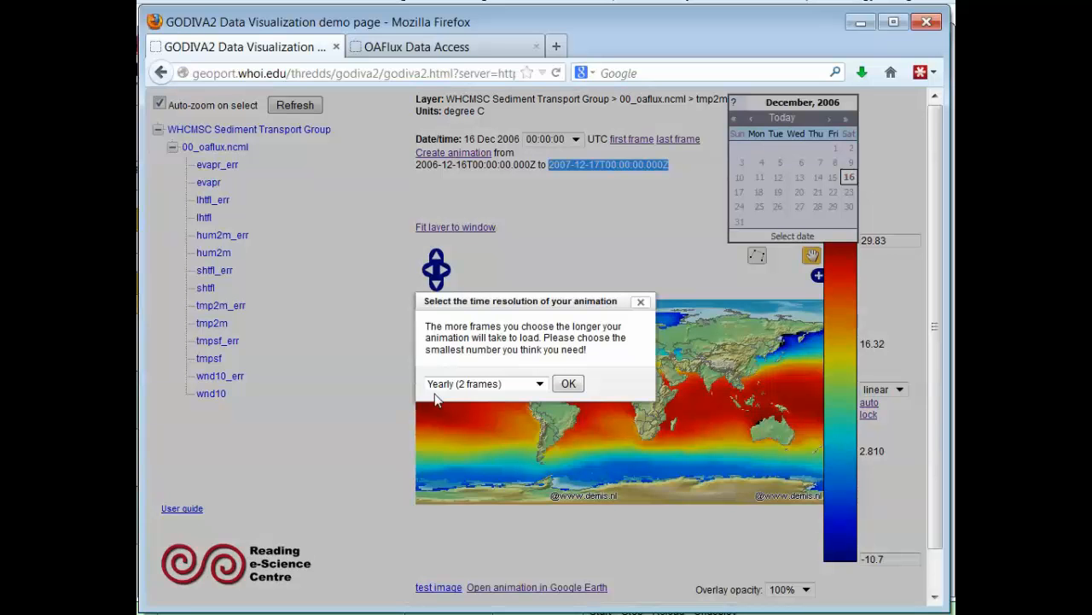
{"action": "left_click", "coordinate": [539, 383]}
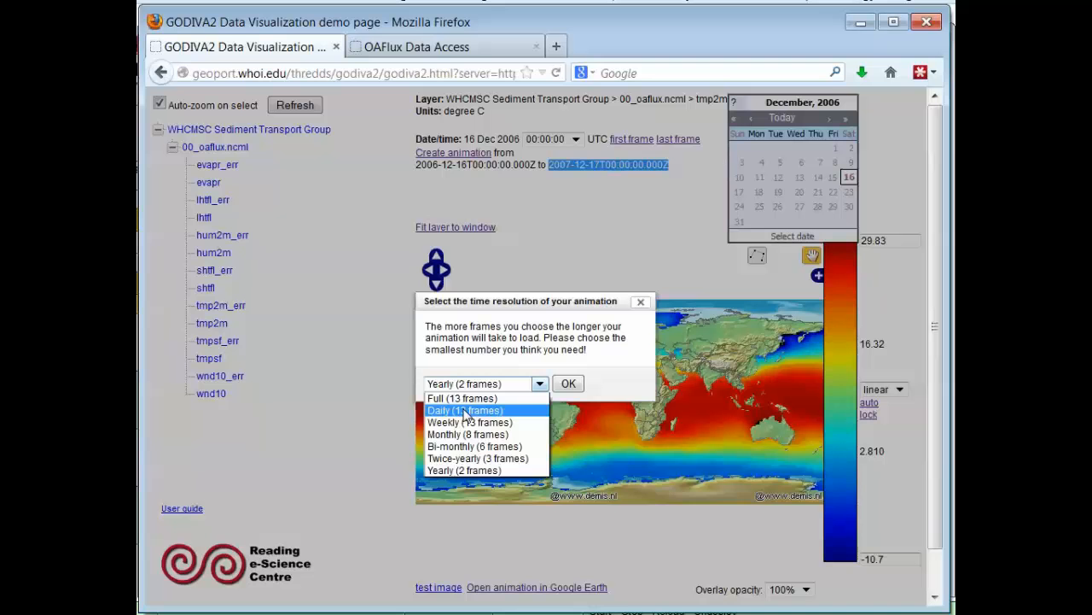
{"action": "left_click", "coordinate": [465, 410]}
{"action": "left_click", "coordinate": [569, 385]}
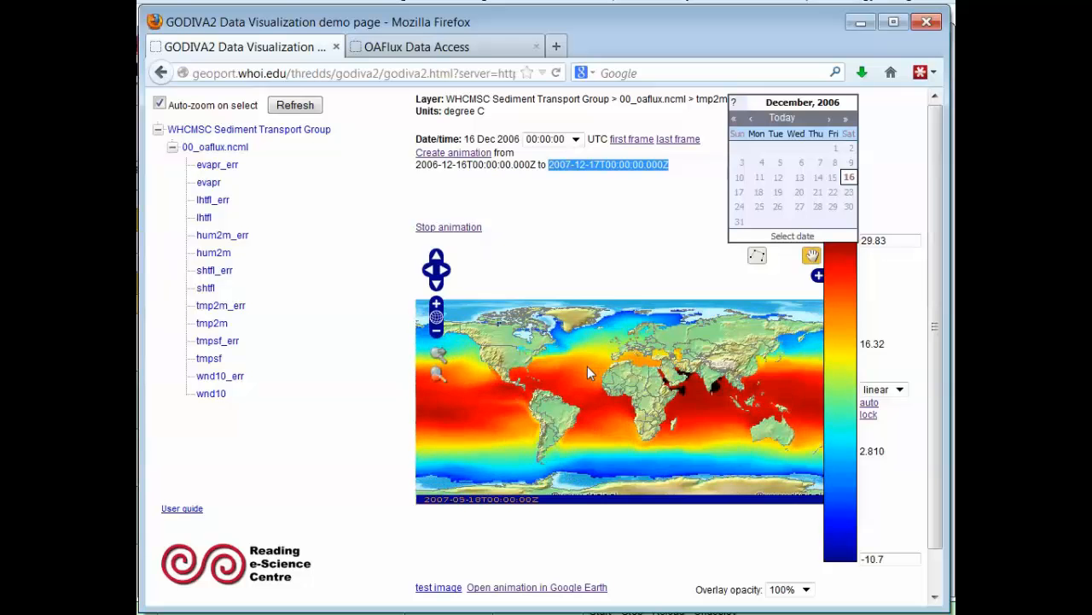
{"action": "left_click", "coordinate": [461, 229]}
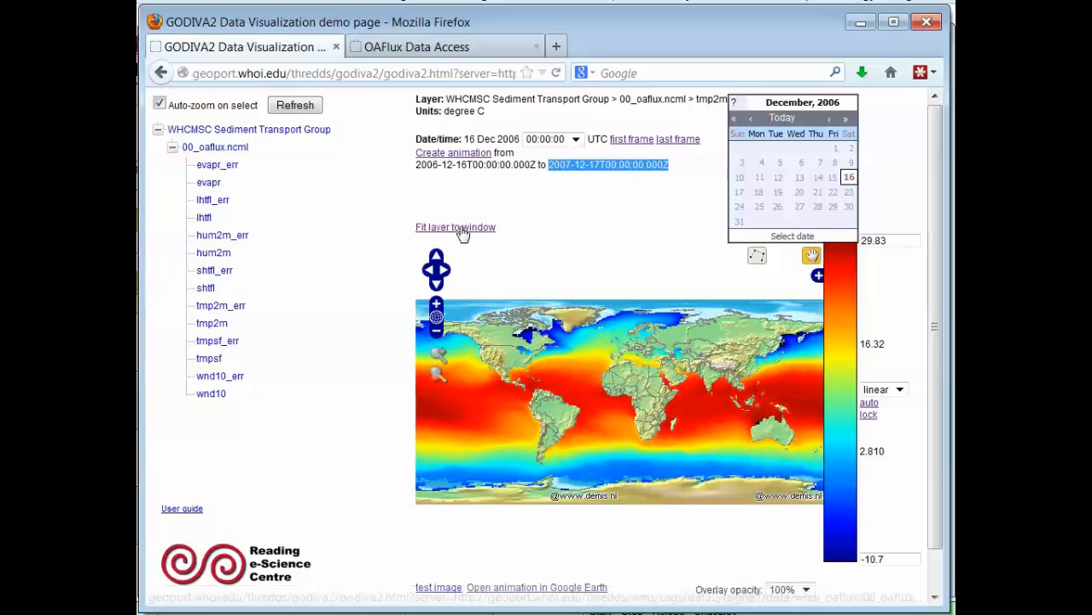
Create a tmp2m time series plot for an Atlantic point at about longitude -65.74, latitude 36.21.
{"action": "left_click", "coordinate": [546, 361]}
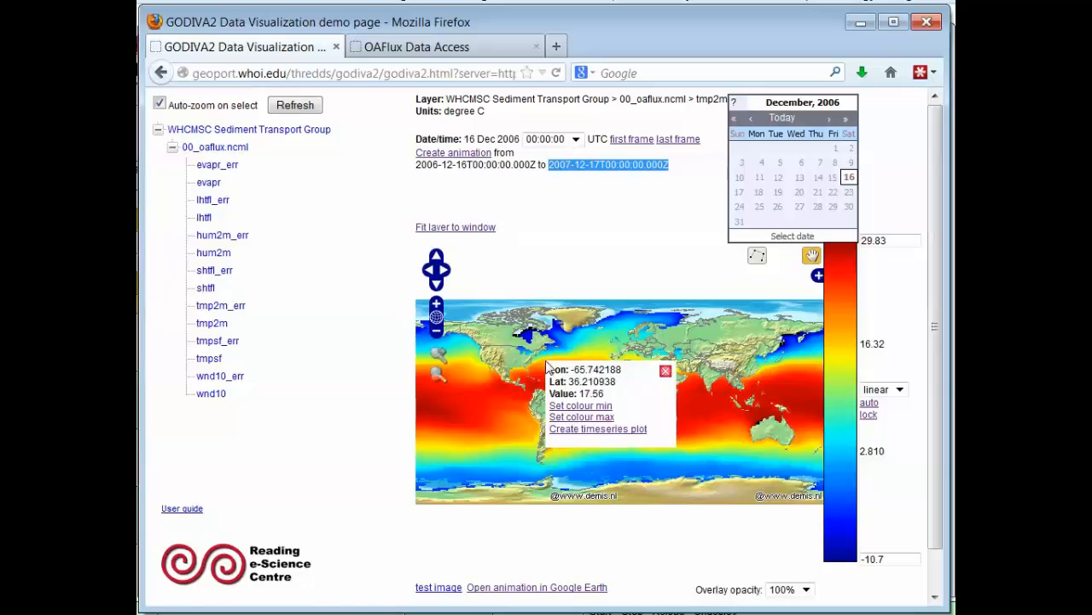
{"action": "left_click", "coordinate": [565, 429]}
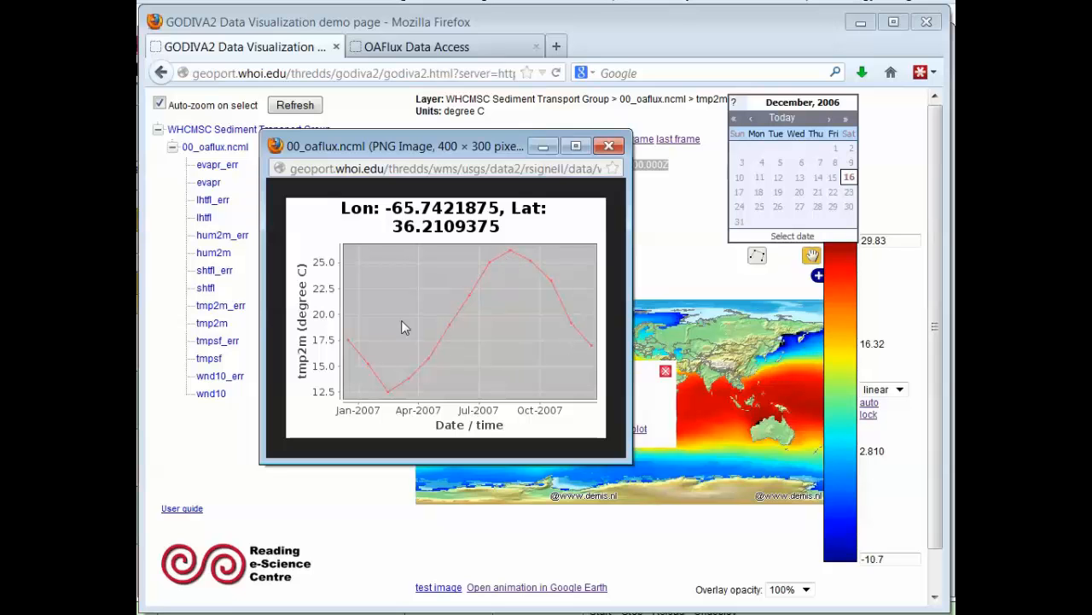
Return to the catalog page, open the OPENDAP access form for 00_oaflux.ncml and copy its data URL.
{"action": "left_click", "coordinate": [161, 75]}
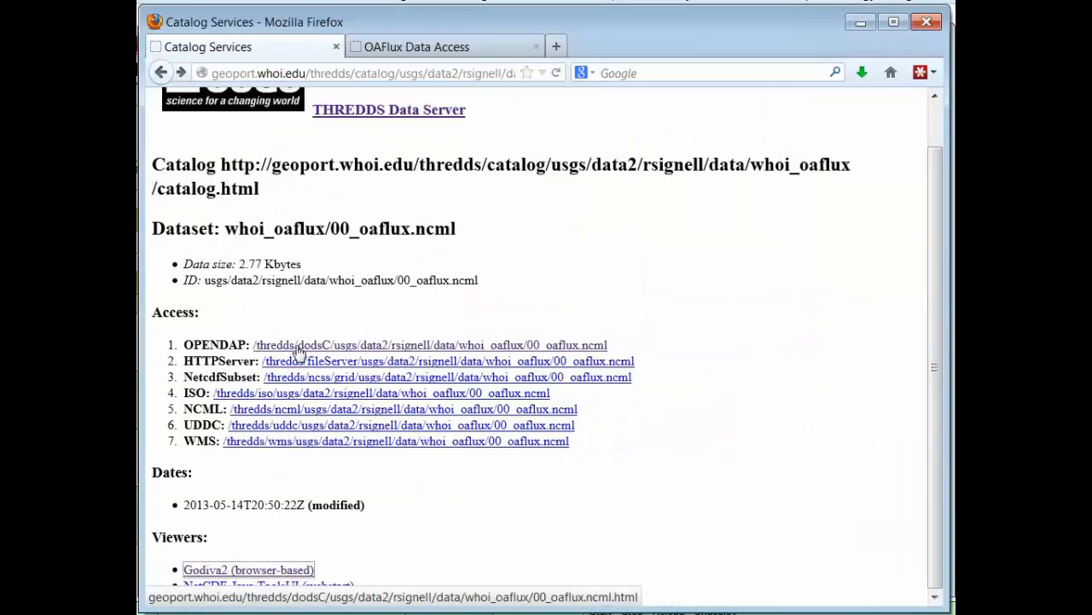
{"action": "left_click", "coordinate": [299, 346]}
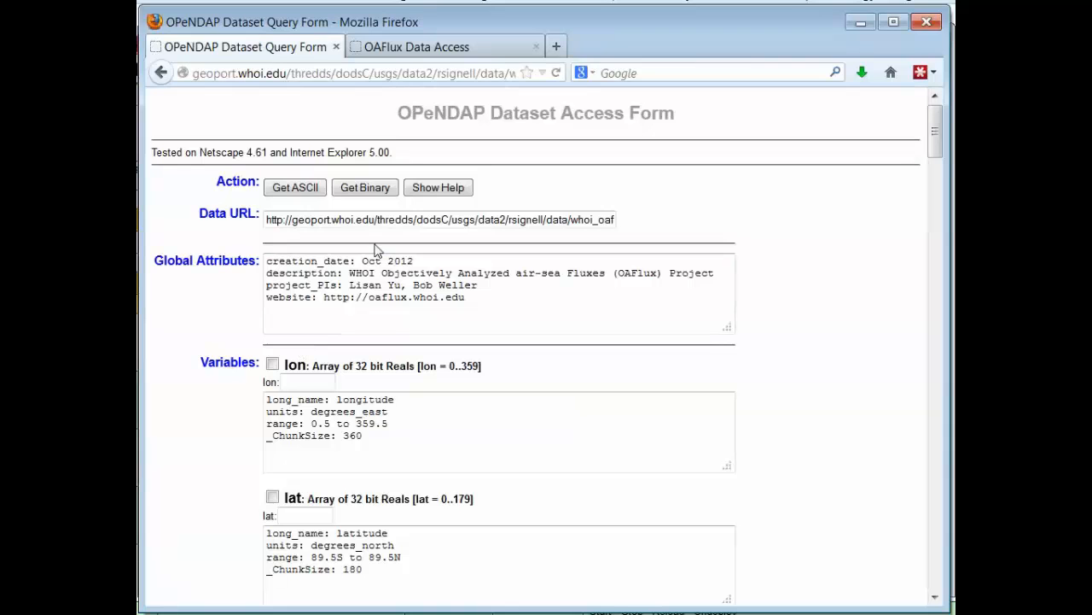
{"action": "triple_click", "coordinate": [281, 219]}
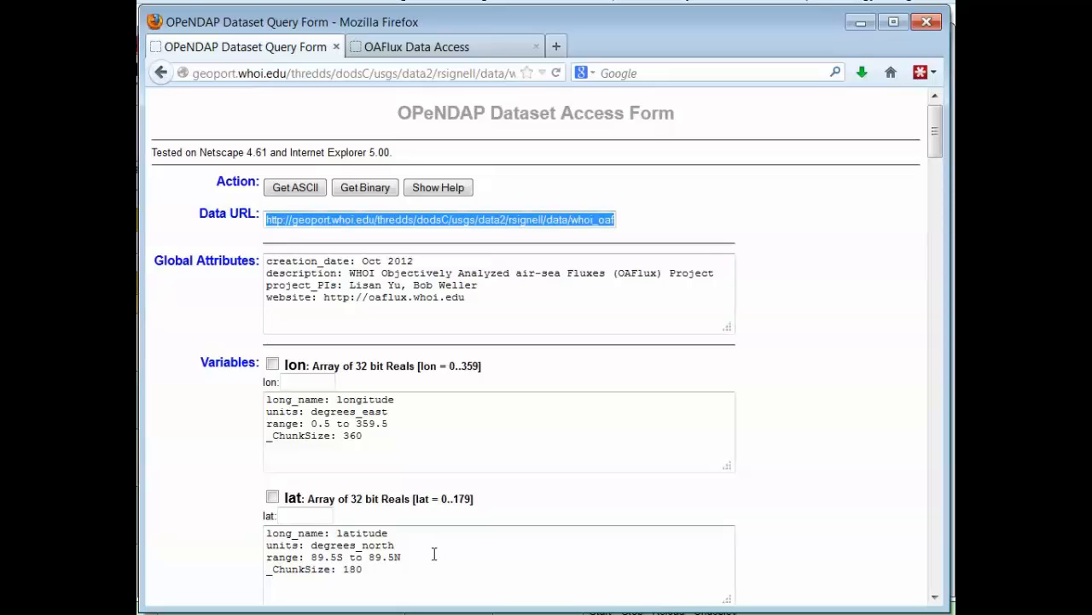
Switch to MATLAB and assign the copied OPeNDAP address of 00_oaflux.ncml as a quoted string to the variable url.
{"action": "key", "text": "alt+Tab"}
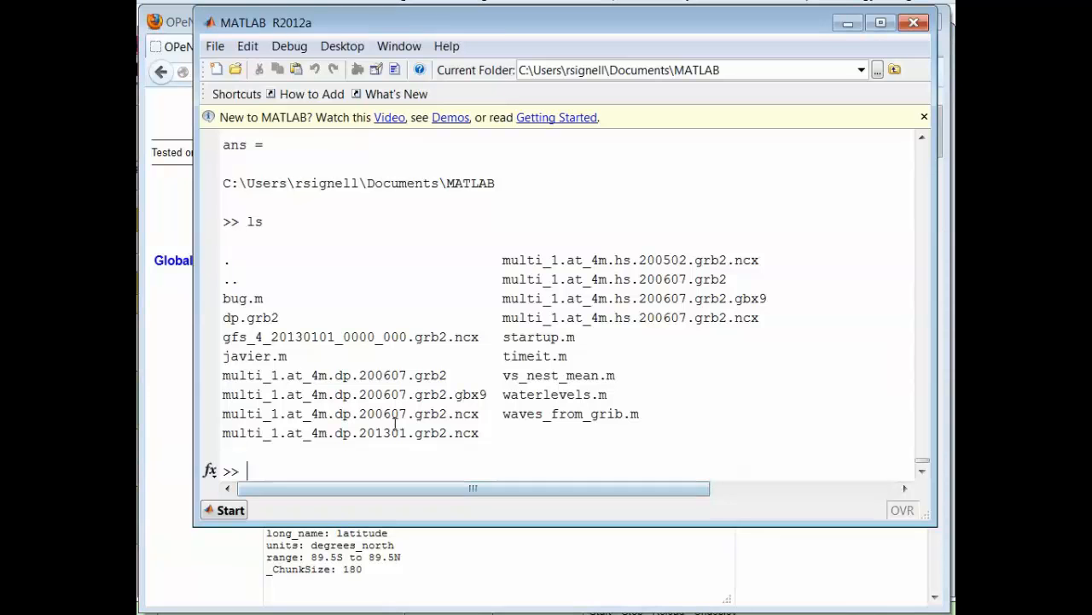
{"action": "type", "text": "ulr"}
{"action": "key", "text": "BackSpace"}
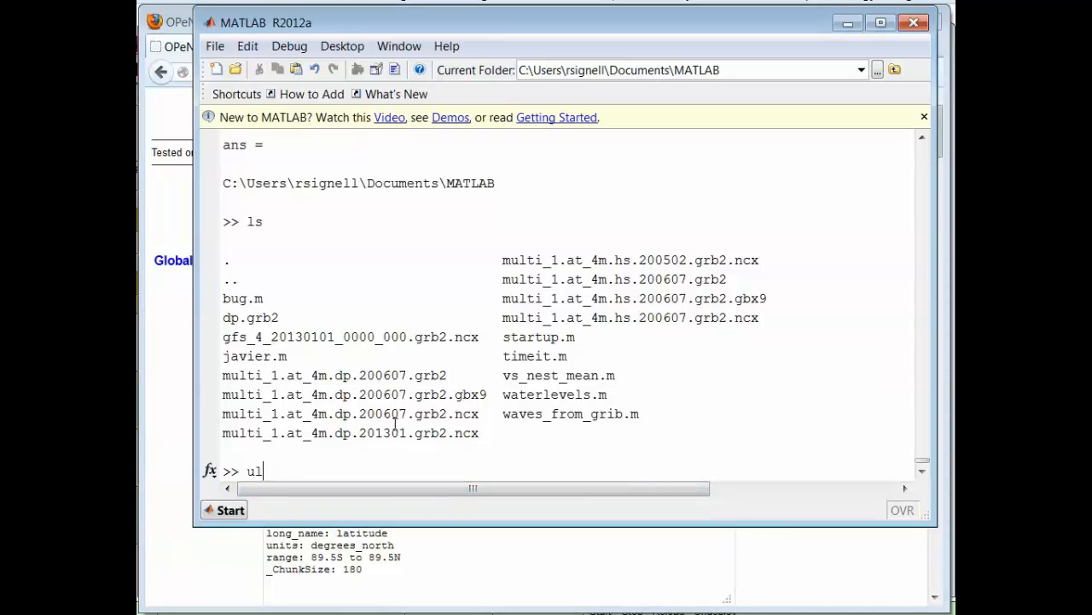
{"action": "key", "text": "BackSpace"}
{"action": "type", "text": "rl="}
{"action": "type", "text": "'http://geoport.whoi.edu/thredds/dodsC/usgs/data2/rsignell/data/whoi_oaflux/00_oaflux.ncml'"}
{"action": "key", "text": "Return"}
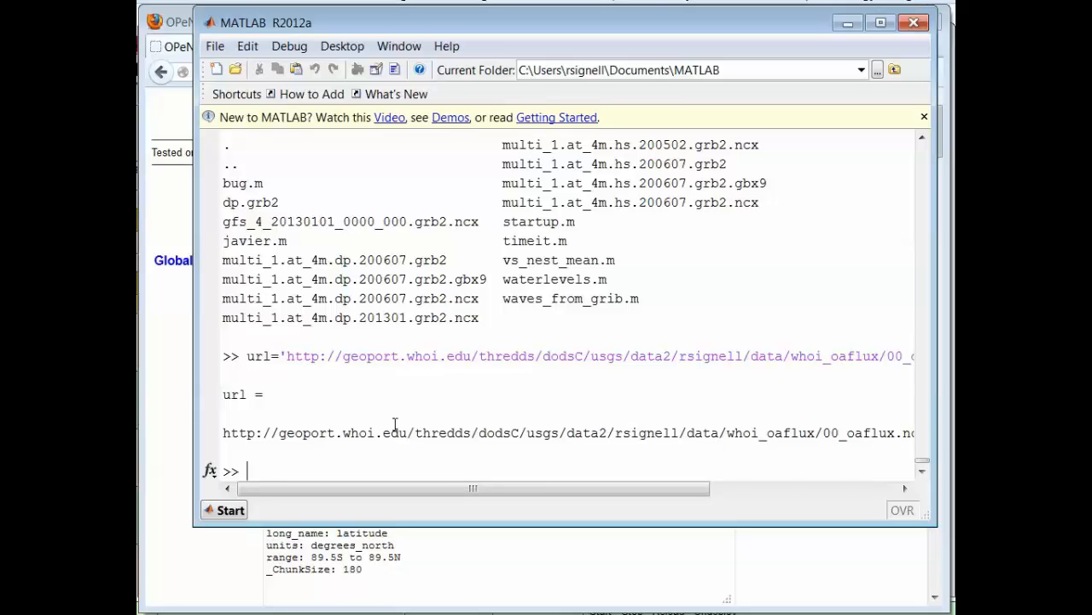
Switch to Firefox, search Google for "nctoolbox github" and open the project website linked from the nctoolbox GitHub repository.
{"action": "left_click", "coordinate": [186, 24]}
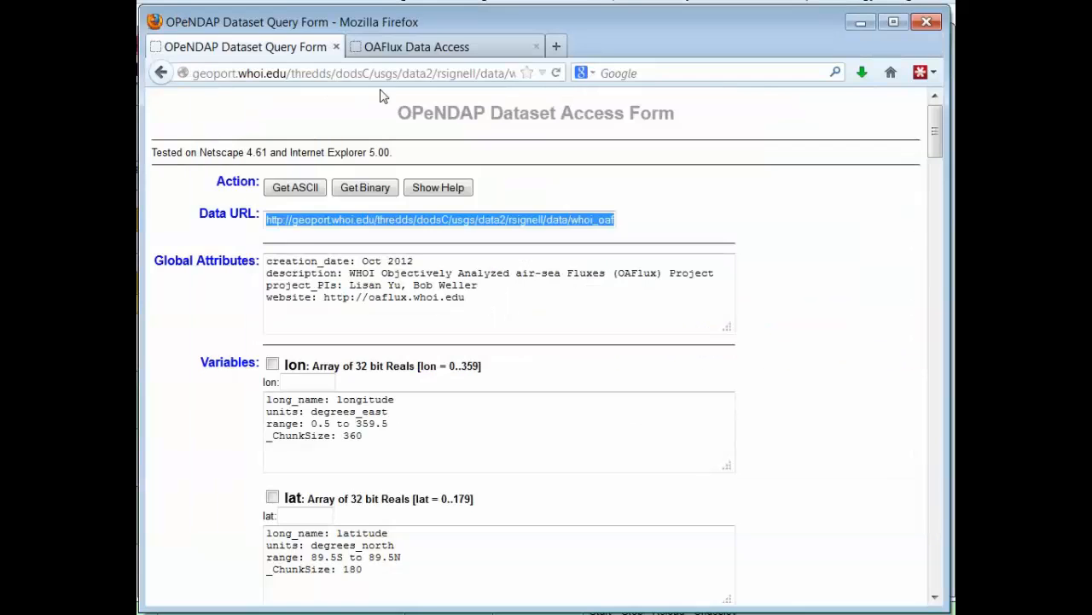
{"action": "left_click", "coordinate": [619, 75]}
{"action": "type", "text": "nctoolbox"}
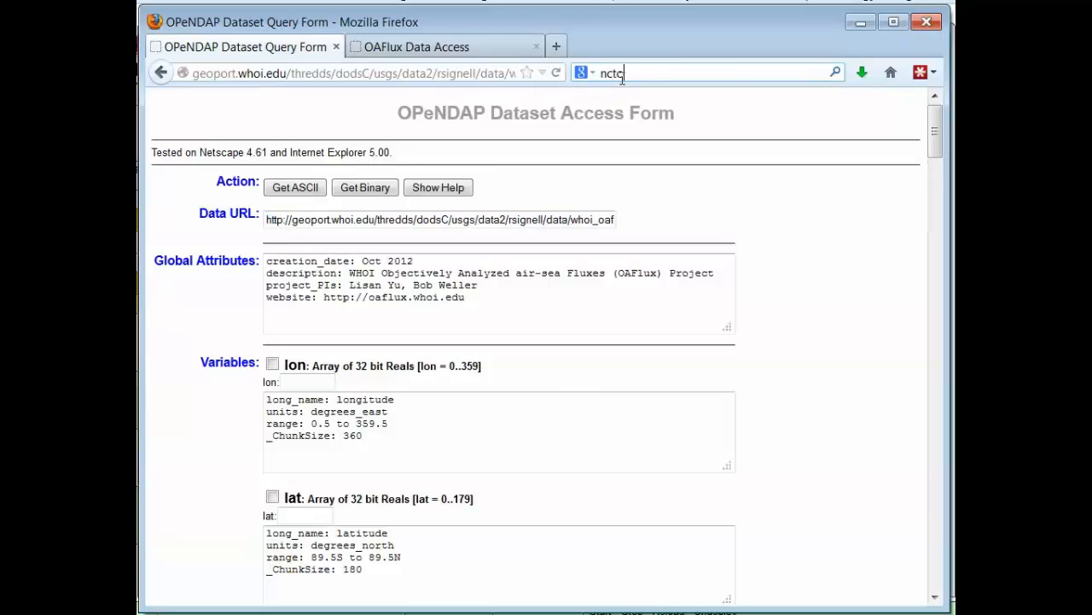
{"action": "type", "text": " github"}
{"action": "key", "text": "Return"}
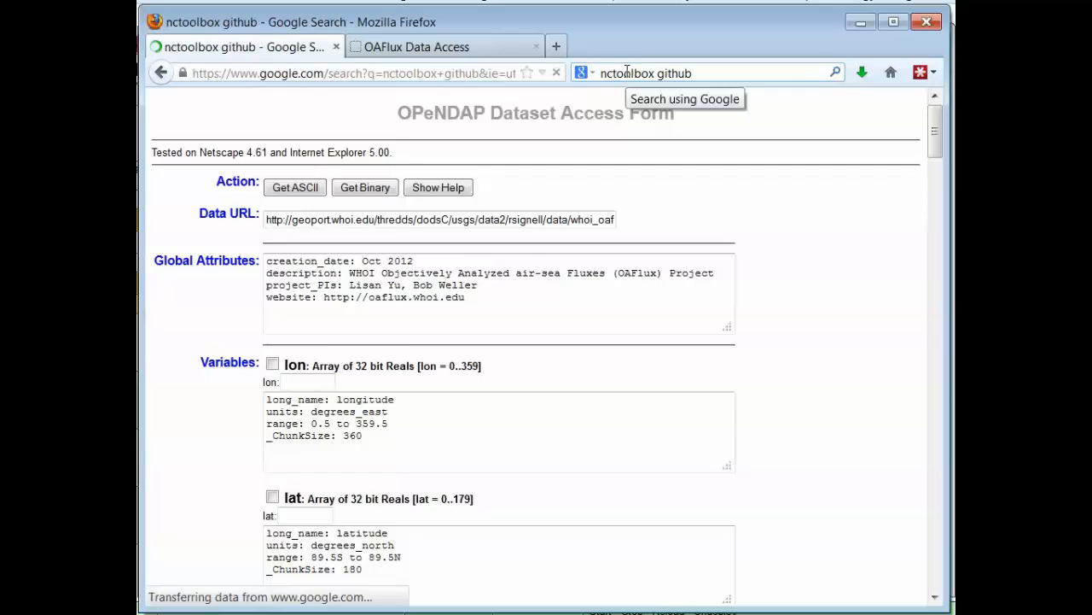
{"action": "left_click", "coordinate": [365, 248]}
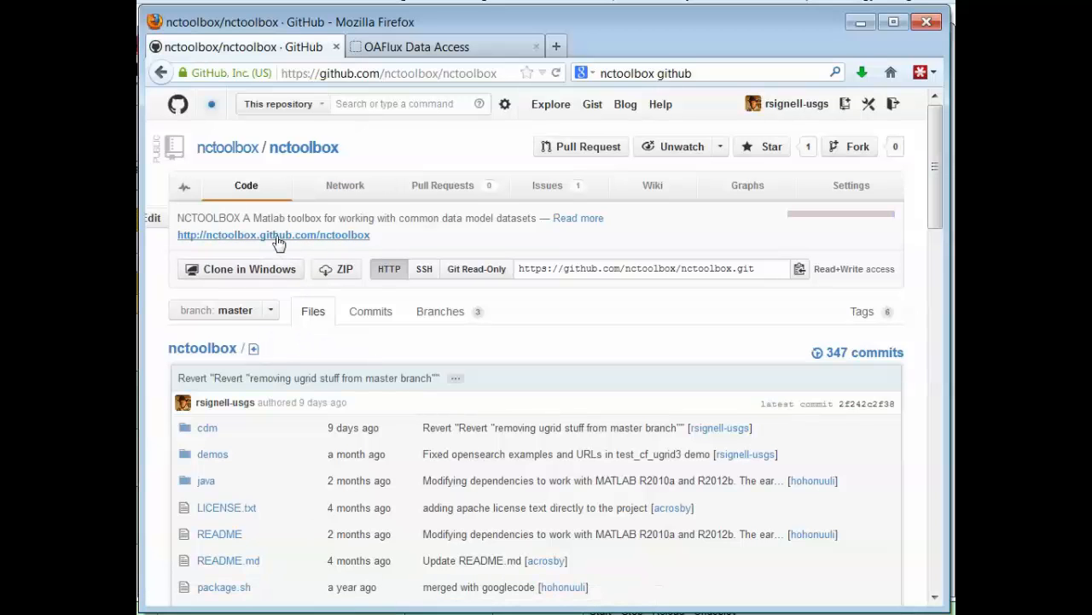
{"action": "left_click", "coordinate": [277, 241]}
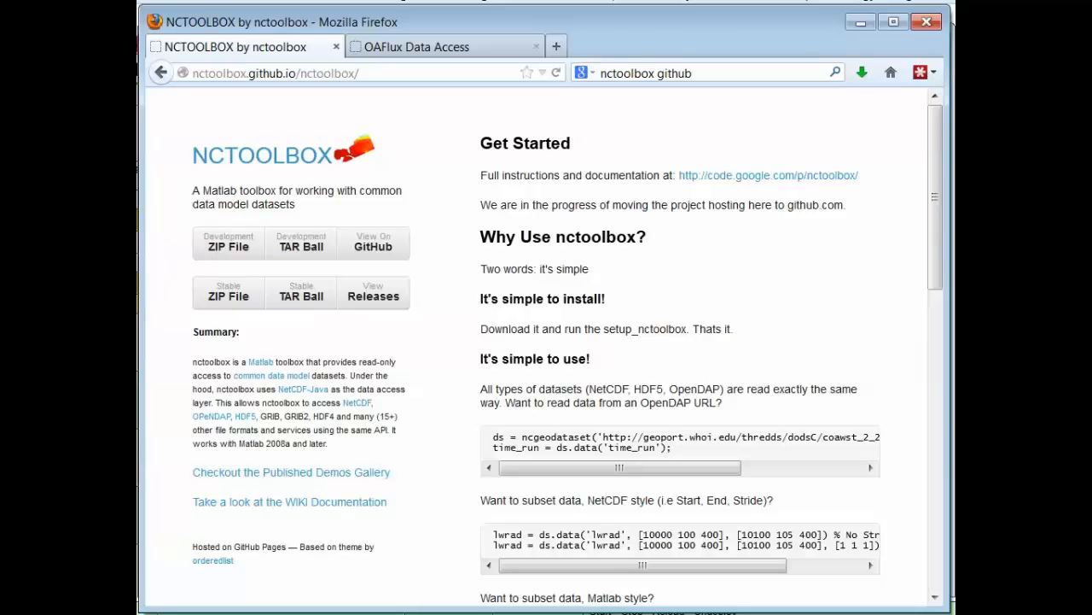
Switch to MATLAB and open the OAFlux dataset with ncgeodataset, assigning it to the variable nc.
{"action": "key", "text": "alt+Tab"}
{"action": "left_click", "coordinate": [364, 457]}
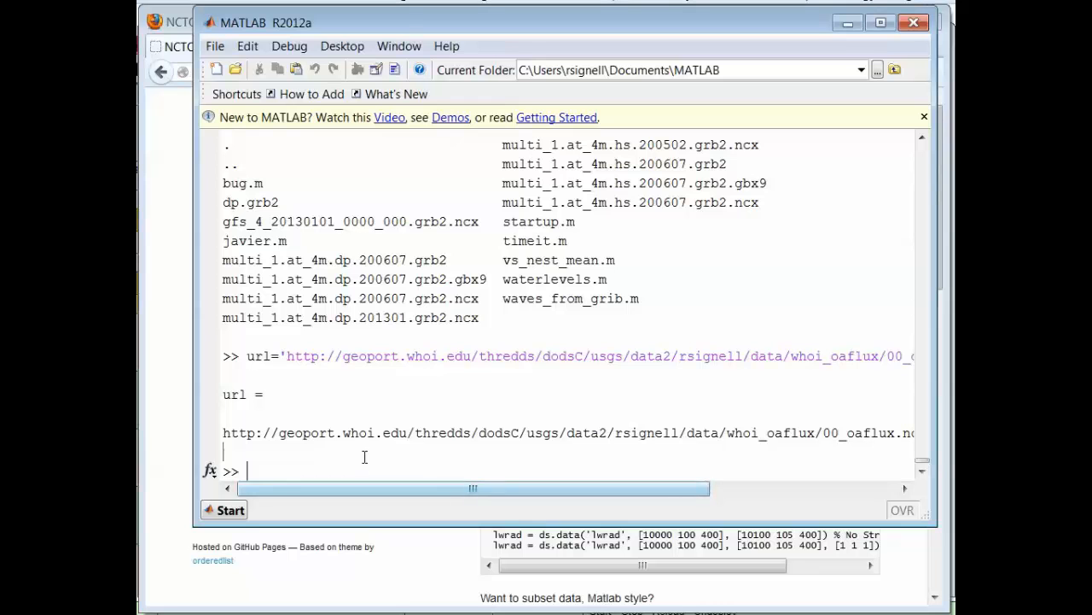
{"action": "type", "text": "nc=nc"}
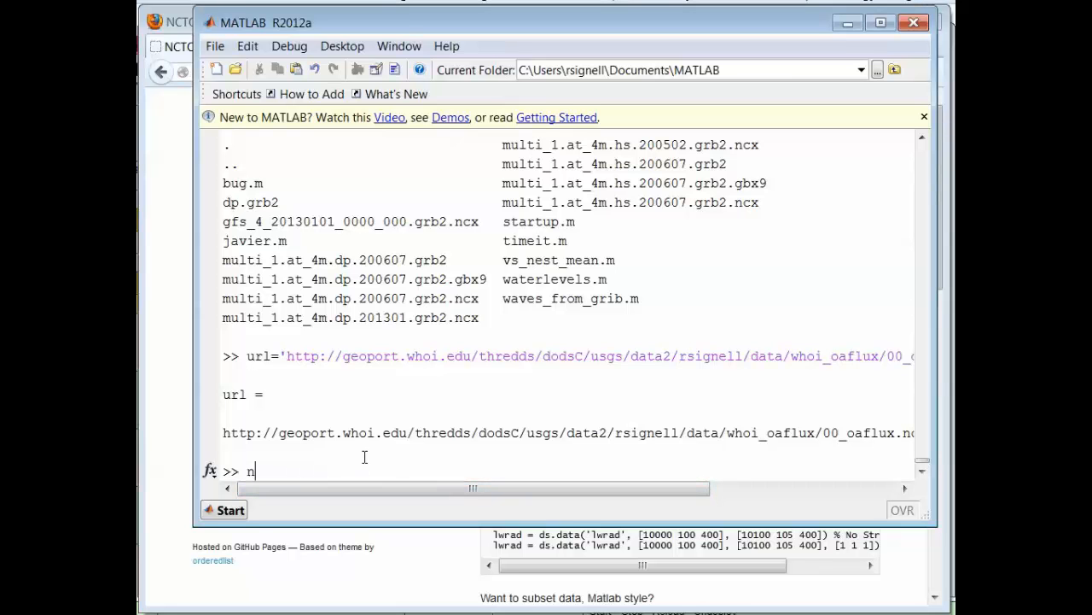
{"action": "type", "text": "geodataset"}
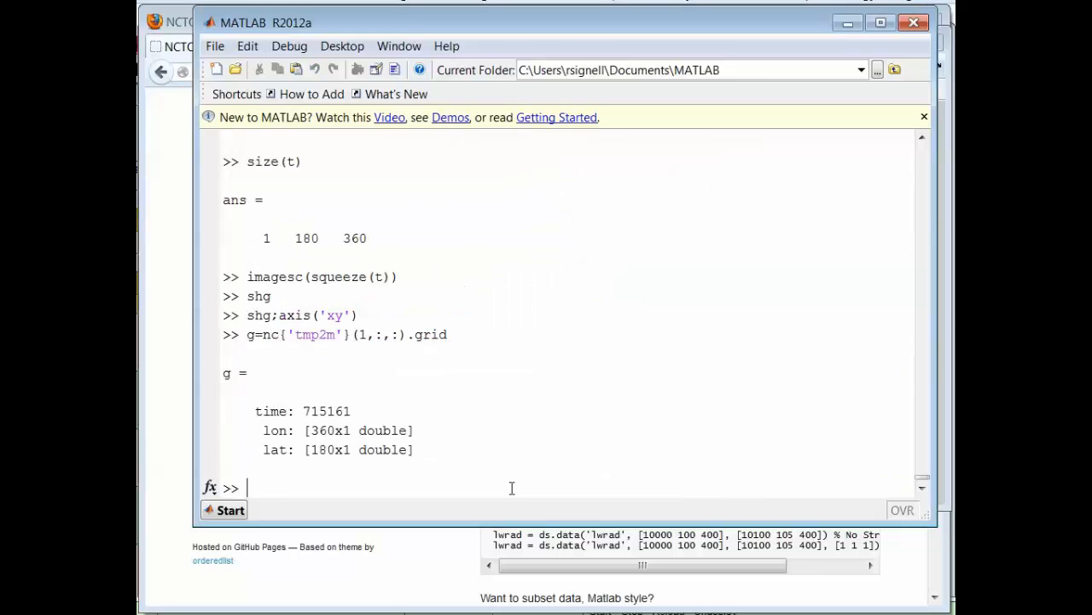
List the variables contained in the dataset with nc.variables.
{"action": "type", "text": "nc.v"}
{"action": "type", "text": "aria"}
{"action": "key", "text": "BackSpace"}
{"action": "key", "text": "BackSpace"}
{"action": "key", "text": "BackSpace"}
{"action": "key", "text": "BackSpace"}
{"action": "key", "text": "BackSpace"}
{"action": "key", "text": "BackSpace"}
{"action": "key", "text": "BackSpace"}
{"action": "key", "text": "BackSpace"}
{"action": "type", "text": "nc.variables"}
{"action": "key", "text": "Return"}
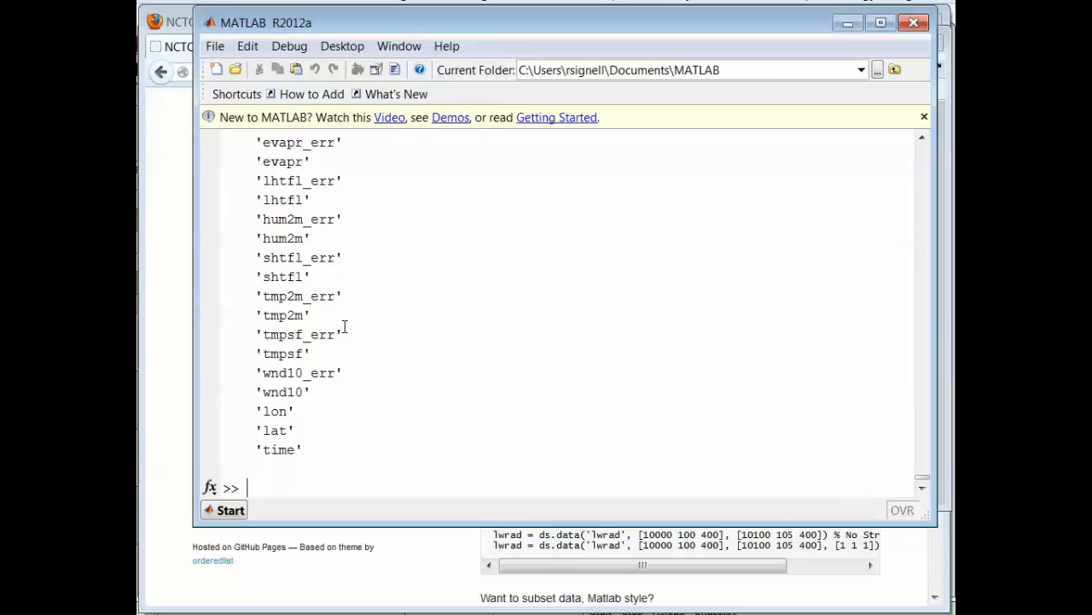
Read the first time step of tmp2m into t with nc{'tmp2m'}(1,:,:) and check the array's size.
{"action": "type", "text": "t=nc{'tmp2m'}"}
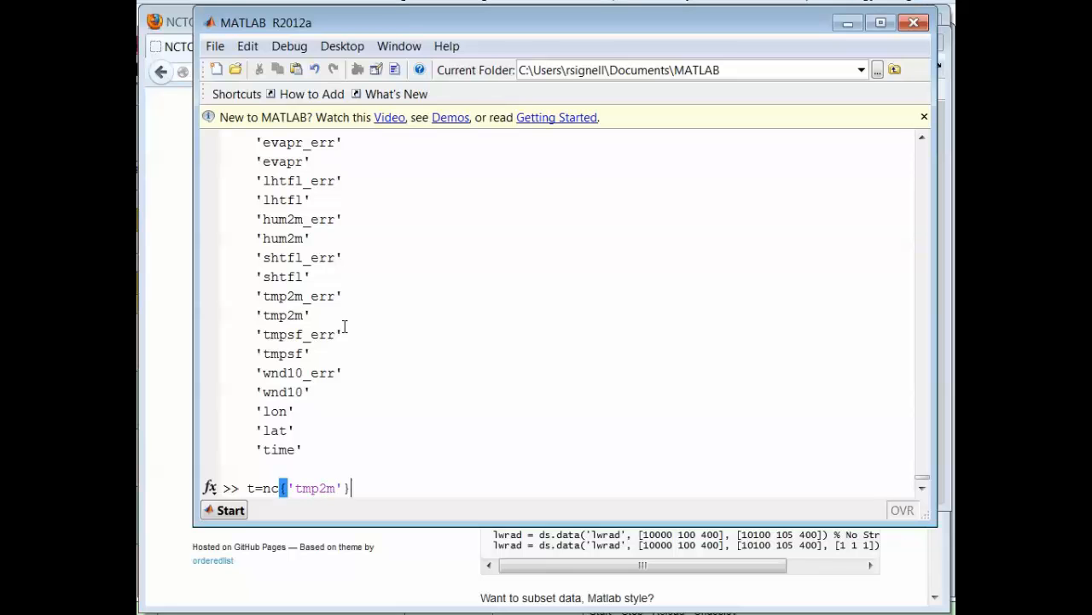
{"action": "type", "text": "(1,:,:);"}
{"action": "key", "text": "Return"}
{"action": "type", "text": "size(t)"}
{"action": "key", "text": "Return"}
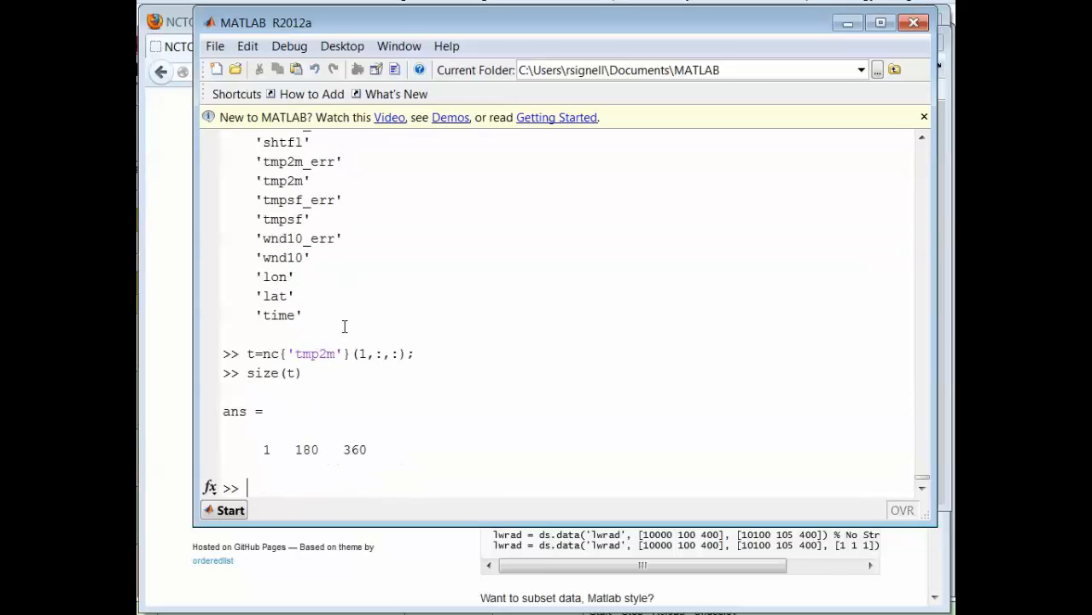
Remove the singleton dimension from t with t=squeeze(t); and check its size again.
{"action": "type", "text": "t=sq"}
{"action": "type", "text": "uez"}
{"action": "type", "text": "ze(t)"}
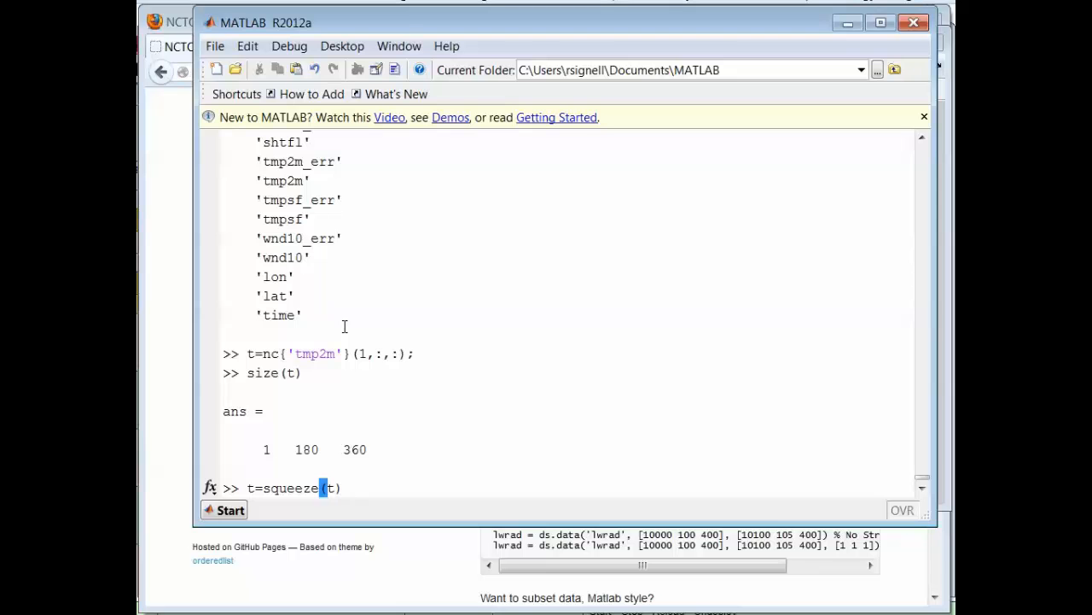
{"action": "type", "text": ";"}
{"action": "key", "text": "Return"}
{"action": "type", "text": "size("}
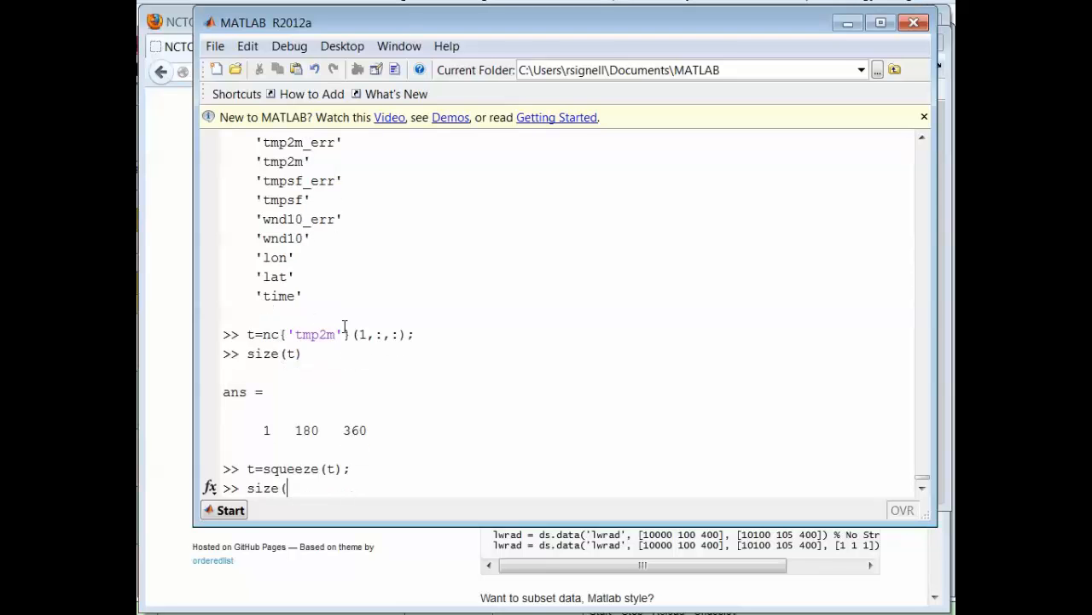
{"action": "type", "text": "t)"}
{"action": "key", "text": "Return"}
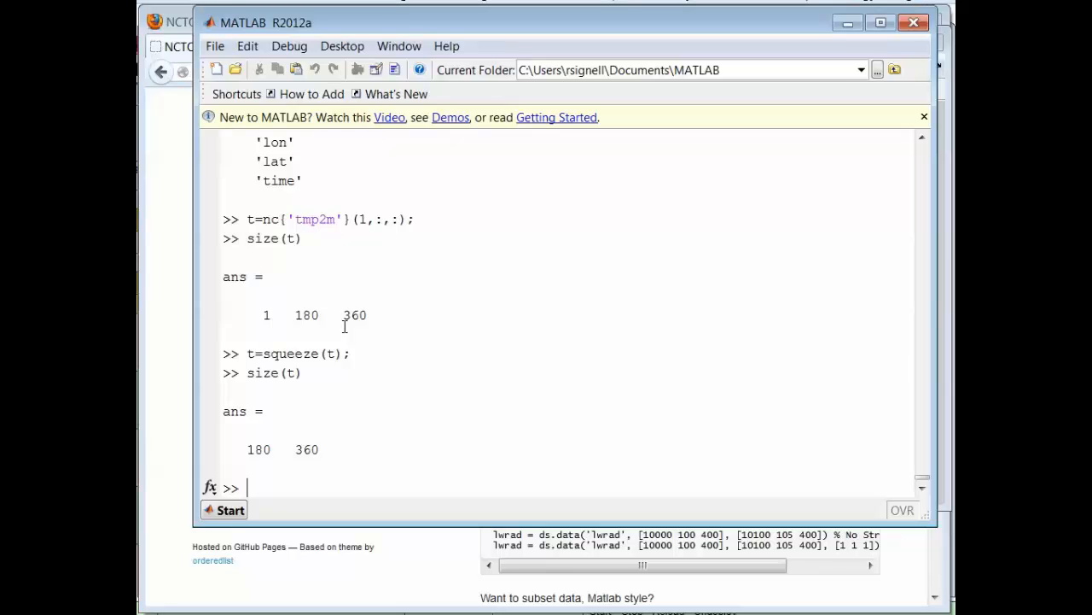
Retrieve the coordinate grid for the first tmp2m time step by running g=nc{'tmp2m'}(1,:,:).grid.
{"action": "key", "text": "Up"}
{"action": "key", "text": "Up"}
{"action": "key", "text": "Up"}
{"action": "key", "text": "Up"}
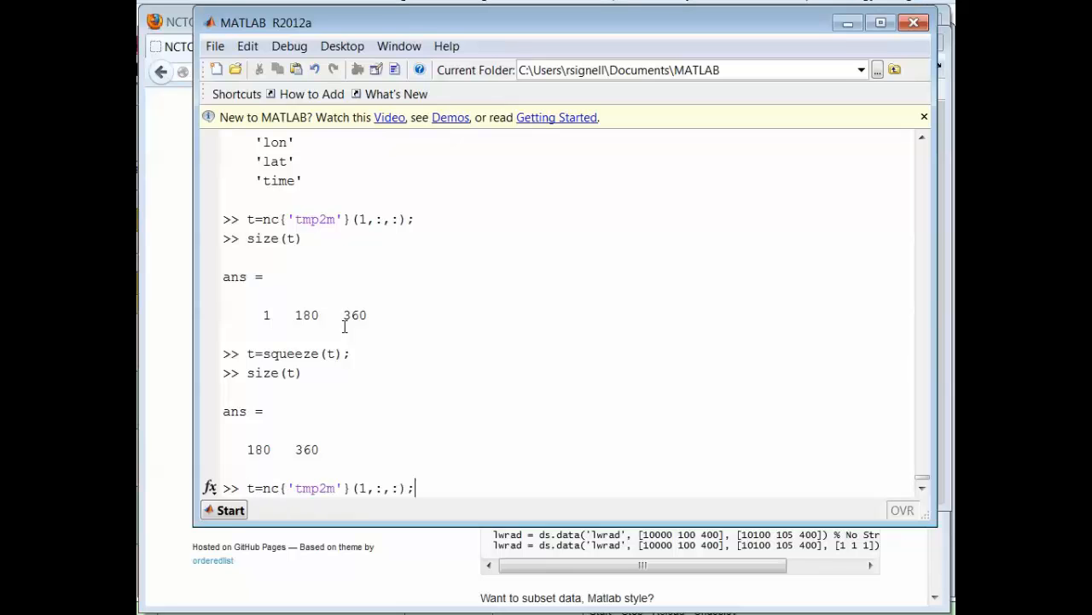
{"action": "key", "text": "BackSpace"}
{"action": "type", "text": ".grid"}
{"action": "key", "text": "Left"}
{"action": "key", "text": "Left"}
{"action": "key", "text": "Left"}
{"action": "key", "text": "Left"}
{"action": "key", "text": "Left"}
{"action": "key", "text": "Left"}
{"action": "key", "text": "Left"}
{"action": "key", "text": "Left"}
{"action": "key", "text": "Left"}
{"action": "key", "text": "Left"}
{"action": "key", "text": "Left"}
{"action": "key", "text": "Left"}
{"action": "key", "text": "Left"}
{"action": "key", "text": "Left"}
{"action": "key", "text": "Left"}
{"action": "key", "text": "Left"}
{"action": "type", "text": "=g=="}
{"action": "key", "text": "BackSpace"}
{"action": "key", "text": "BackSpace"}
{"action": "key", "text": "BackSpace"}
{"action": "key", "text": "BackSpace"}
{"action": "key", "text": "BackSpace"}
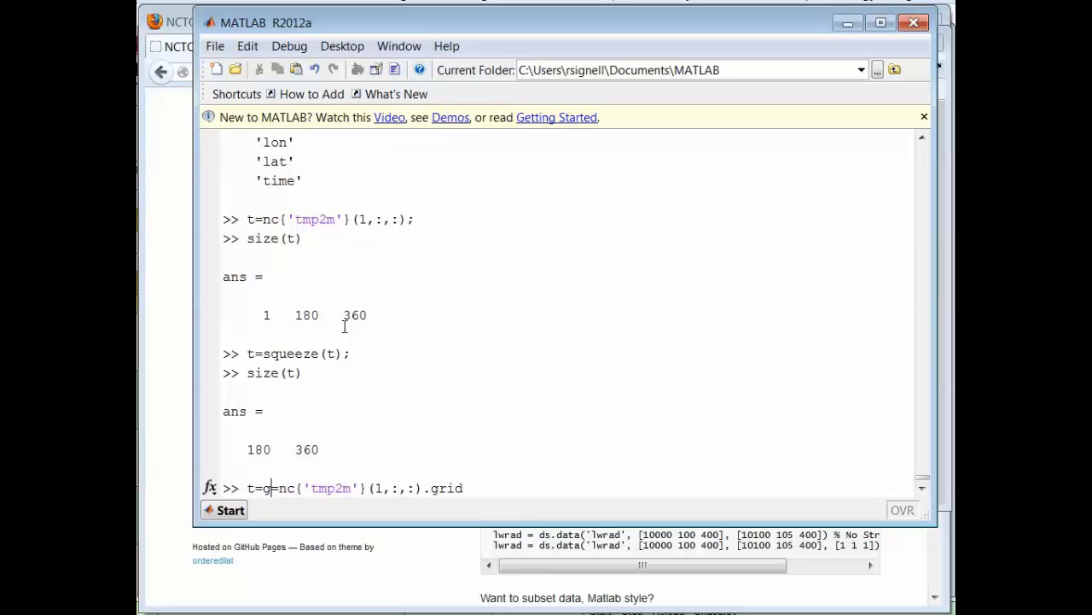
{"action": "type", "text": "g"}
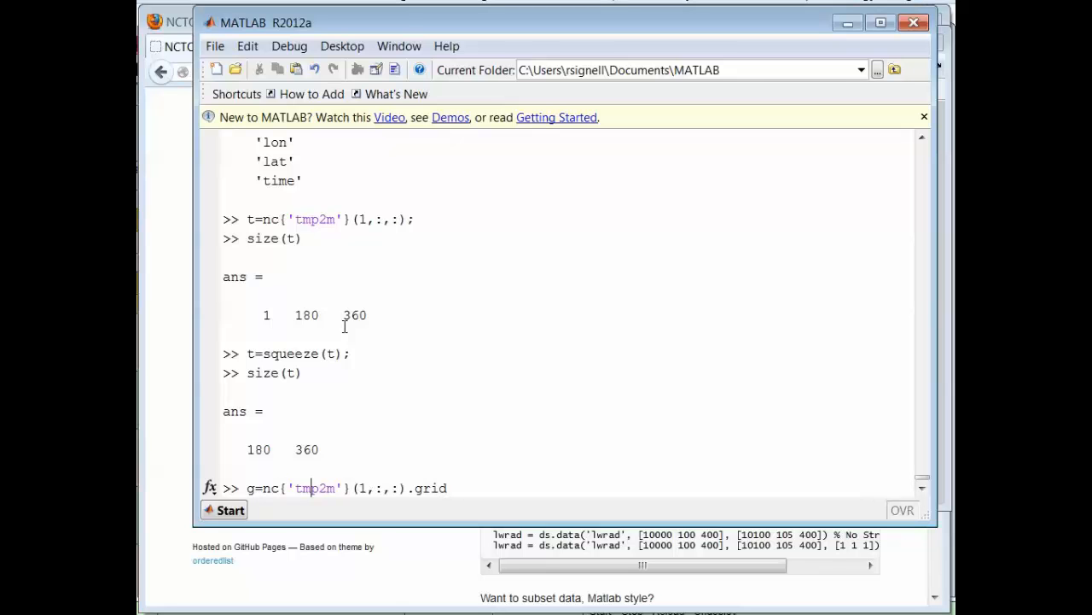
{"action": "key", "text": "Right"}
{"action": "key", "text": "Right"}
{"action": "key", "text": "Right"}
{"action": "key", "text": "Right"}
{"action": "key", "text": "Right"}
{"action": "key", "text": "Right"}
{"action": "key", "text": "Right"}
{"action": "key", "text": "Right"}
{"action": "key", "text": "Right"}
{"action": "key", "text": "Right"}
{"action": "key", "text": "Right"}
{"action": "key", "text": "Right"}
{"action": "key", "text": "Right"}
{"action": "key", "text": "Right"}
{"action": "key", "text": "Right"}
{"action": "key", "text": "Right"}
{"action": "key", "text": "Right"}
{"action": "key", "text": "Return"}
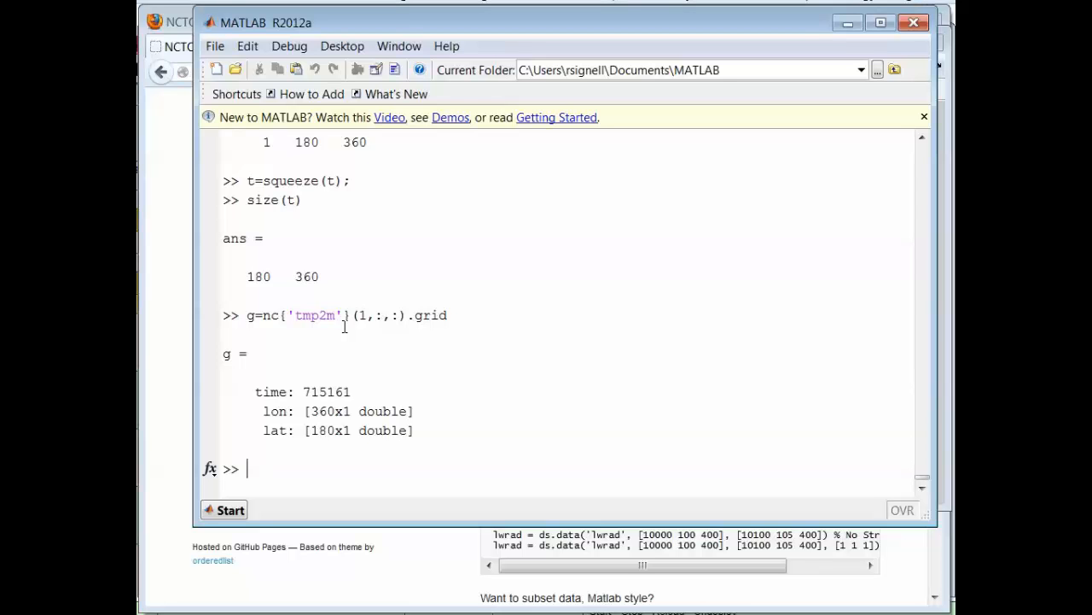
Plot t against its coordinates with imagesc(g.lon,g.lat,t) and show the figure with shg.
{"action": "type", "text": "imagesc(g.lon"}
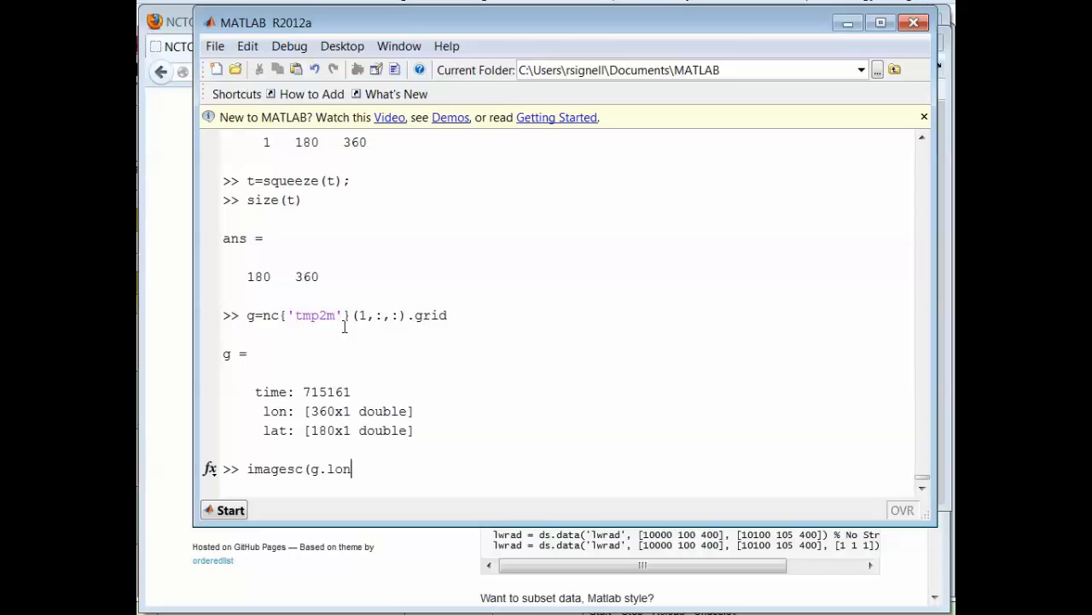
{"action": "type", "text": ",g.lat,t)"}
{"action": "key", "text": "Return"}
{"action": "type", "text": "shg"}
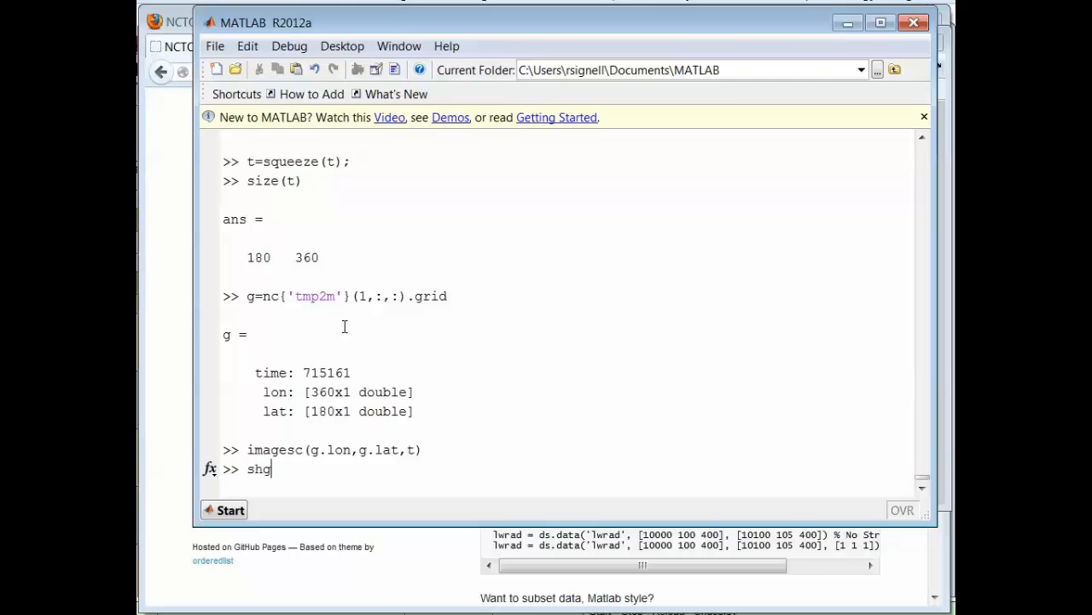
{"action": "key", "text": "Return"}
{"action": "left_click", "coordinate": [345, 326]}
{"action": "key", "text": "Return"}
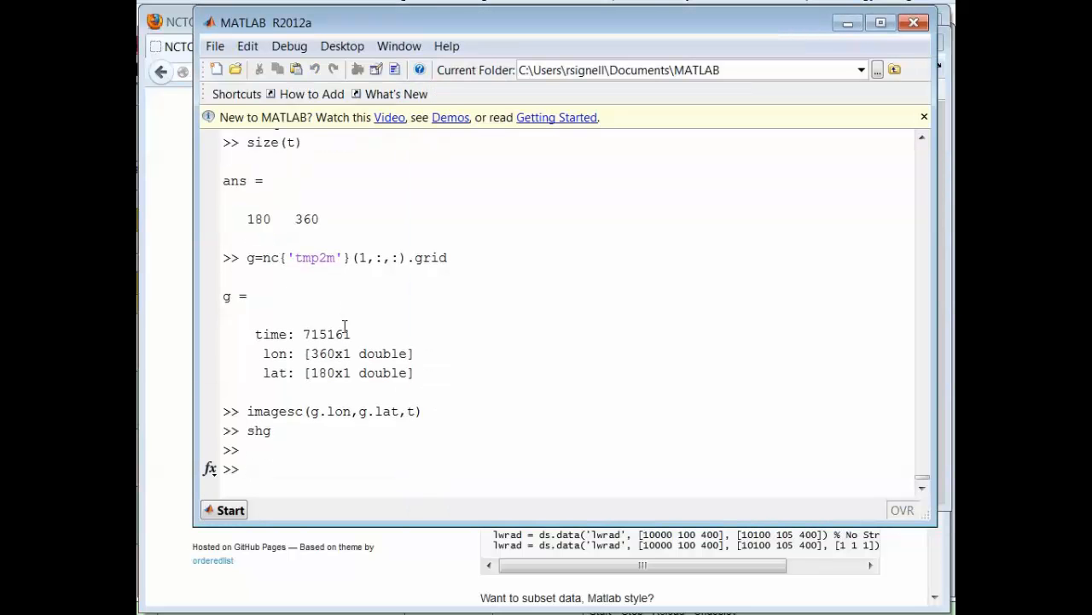
Plot the field with imagesc(g.lon,g.lat,t);axis('xy'), show the figure with shg, and return to the command prompt.
{"action": "key", "text": "Up"}
{"action": "key", "text": "Up"}
{"action": "type", "text": ";axis(xy"}
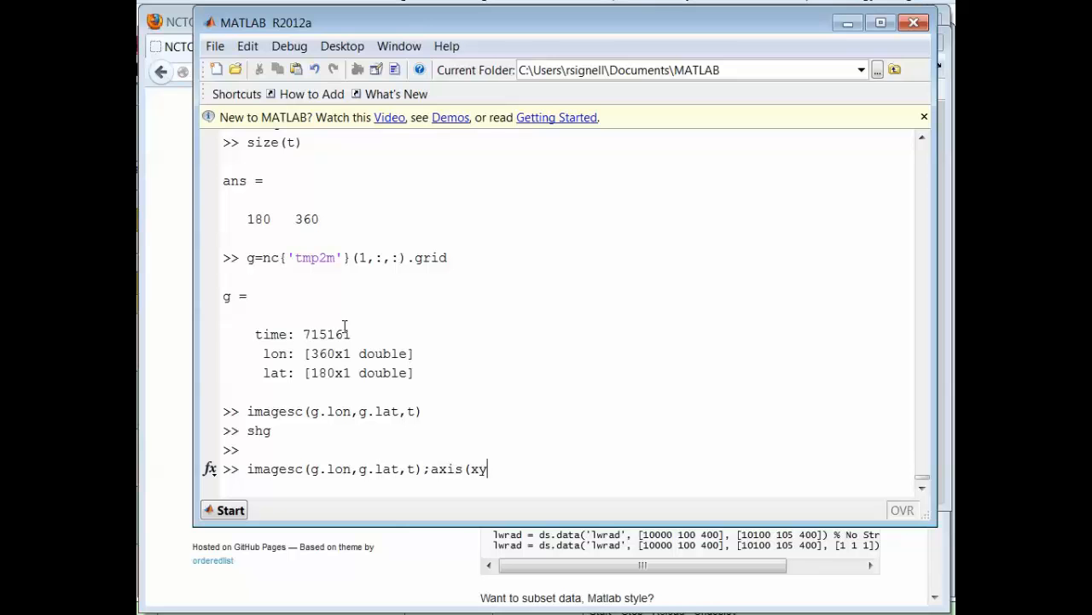
{"action": "key", "text": "BackSpace"}
{"action": "key", "text": "BackSpace"}
{"action": "type", "text": "'xy')"}
{"action": "key", "text": "Return"}
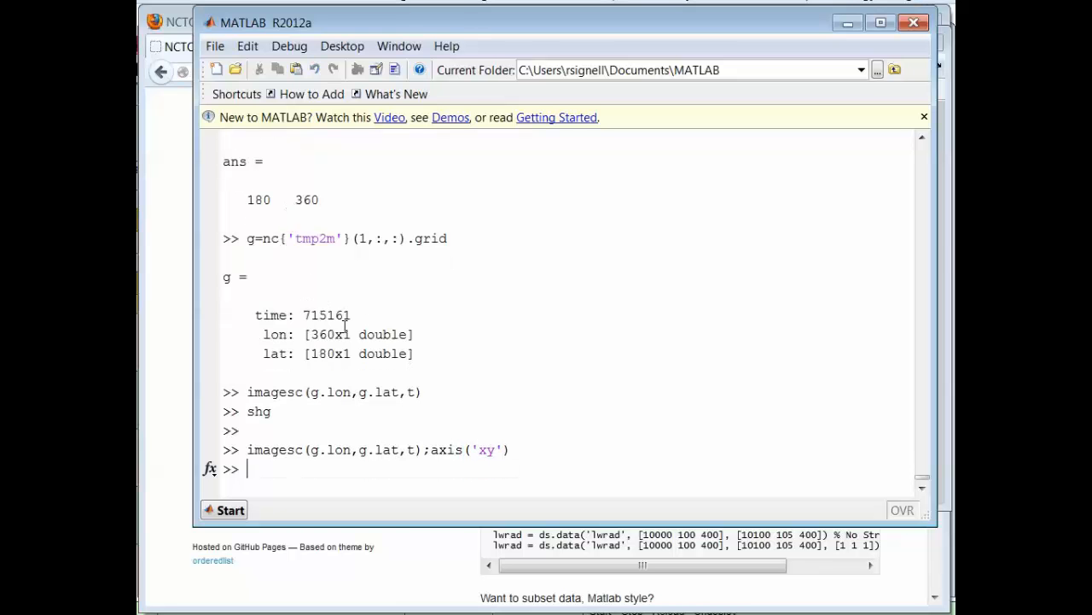
{"action": "type", "text": "shg"}
{"action": "key", "text": "Return"}
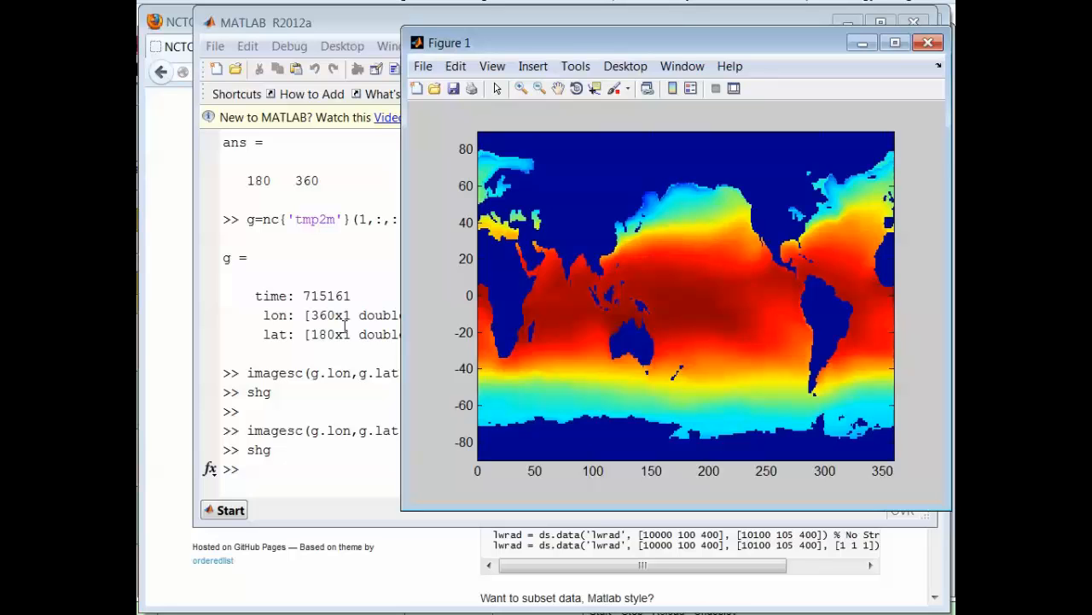
{"action": "left_click", "coordinate": [270, 470]}
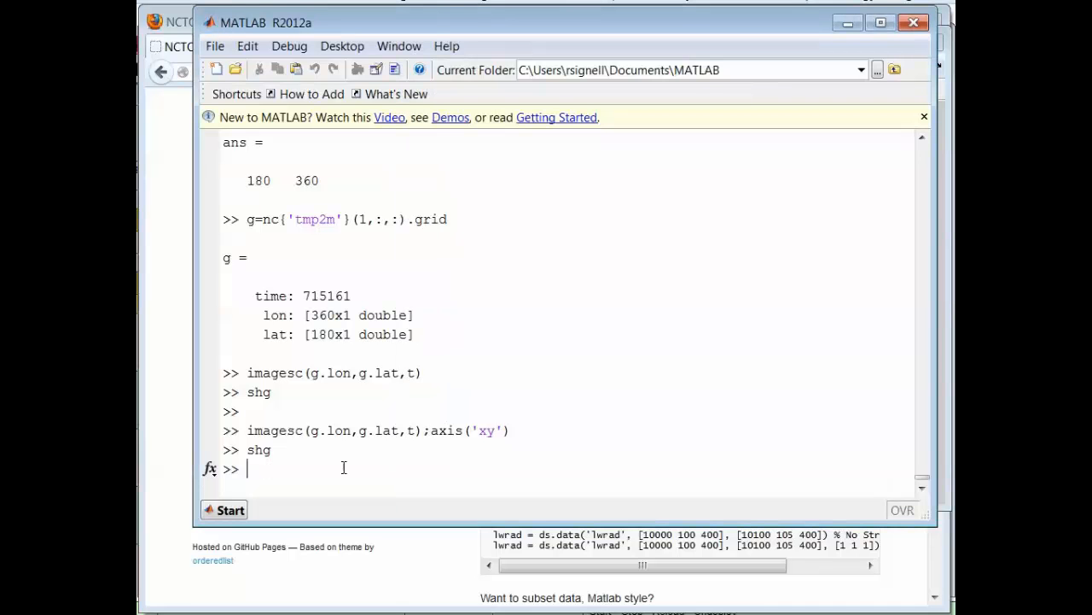